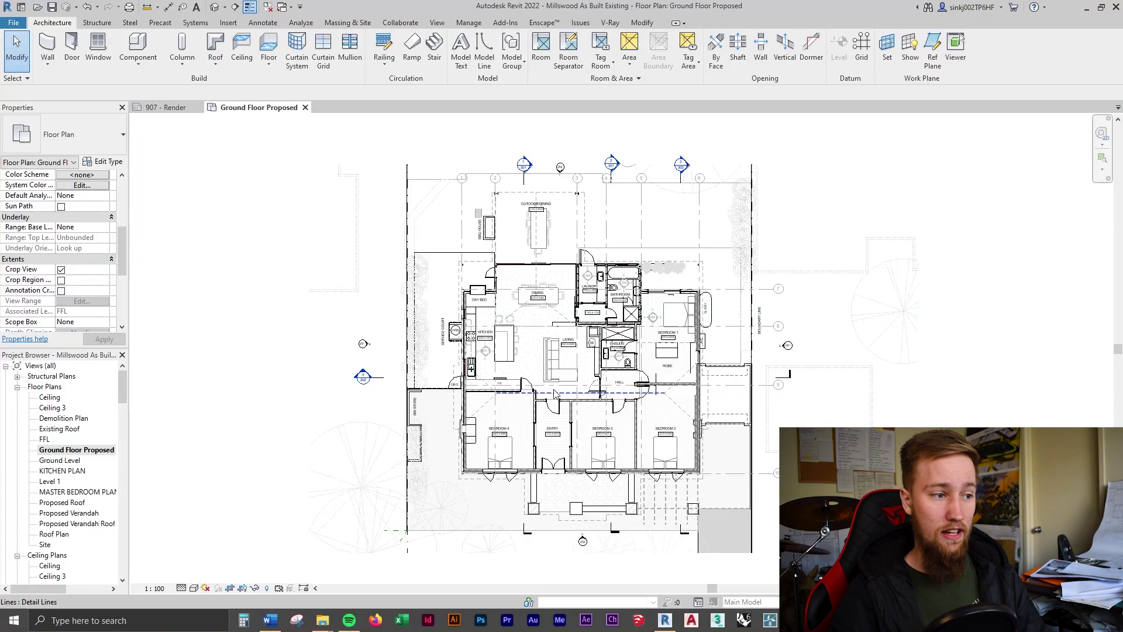
scroll(585, 375, "up", 2)
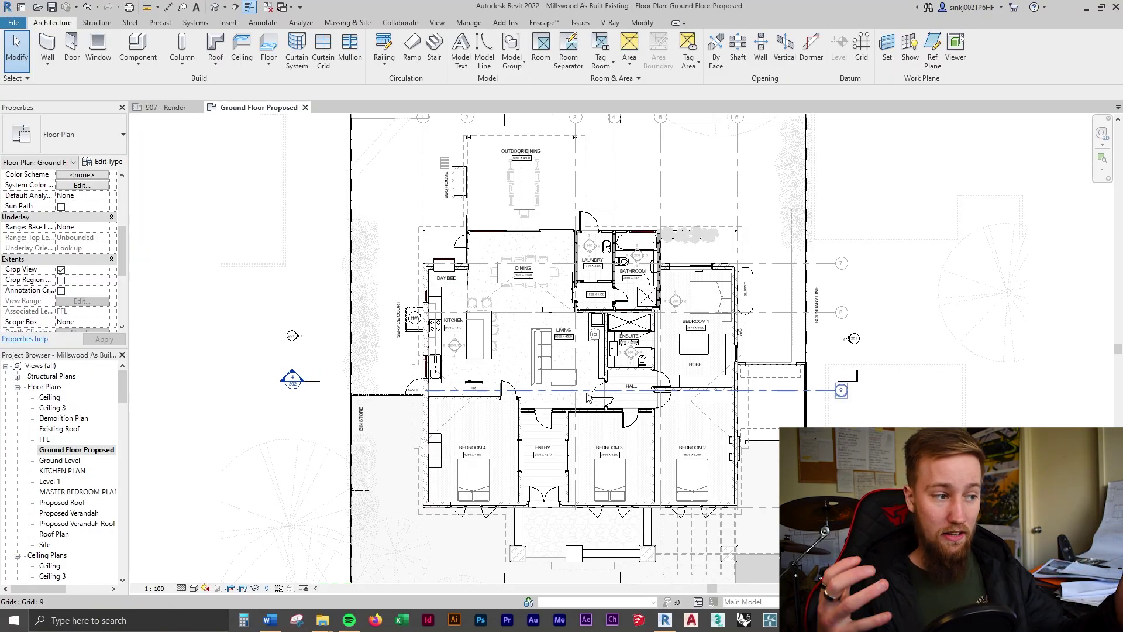
scroll(608, 345, "up", 2)
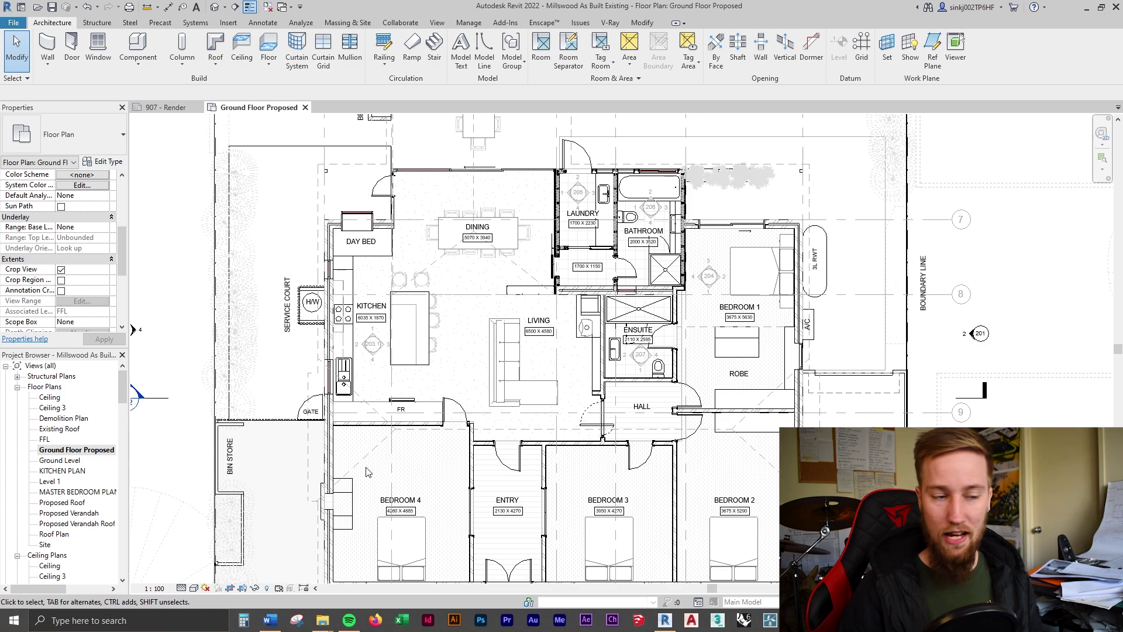
scroll(722, 465, "up", 1)
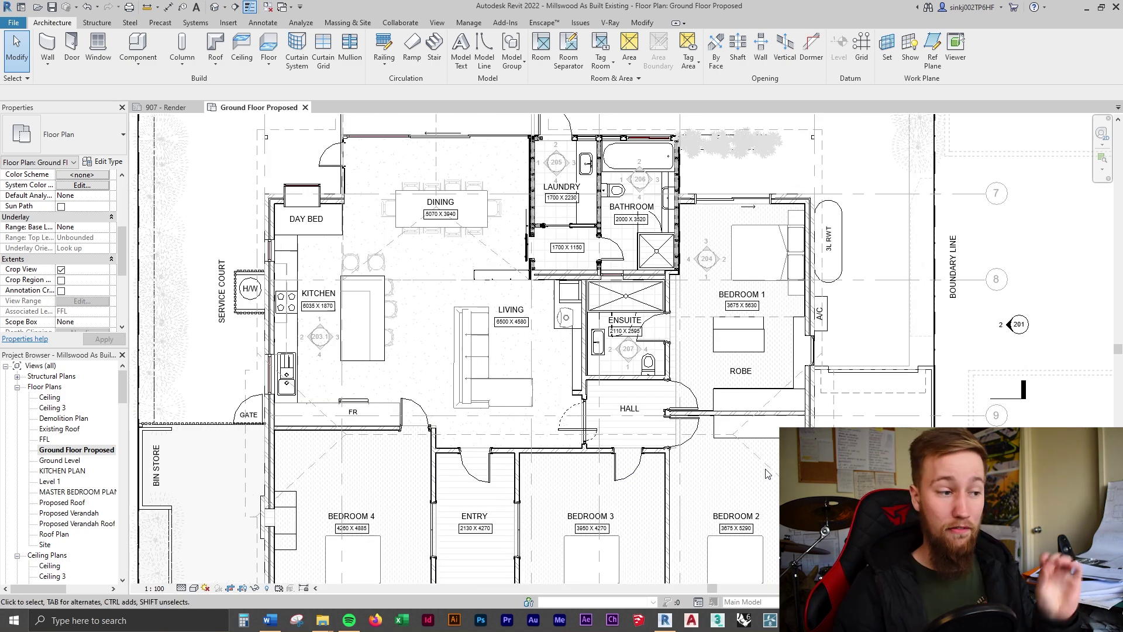
scroll(771, 470, "down", 2)
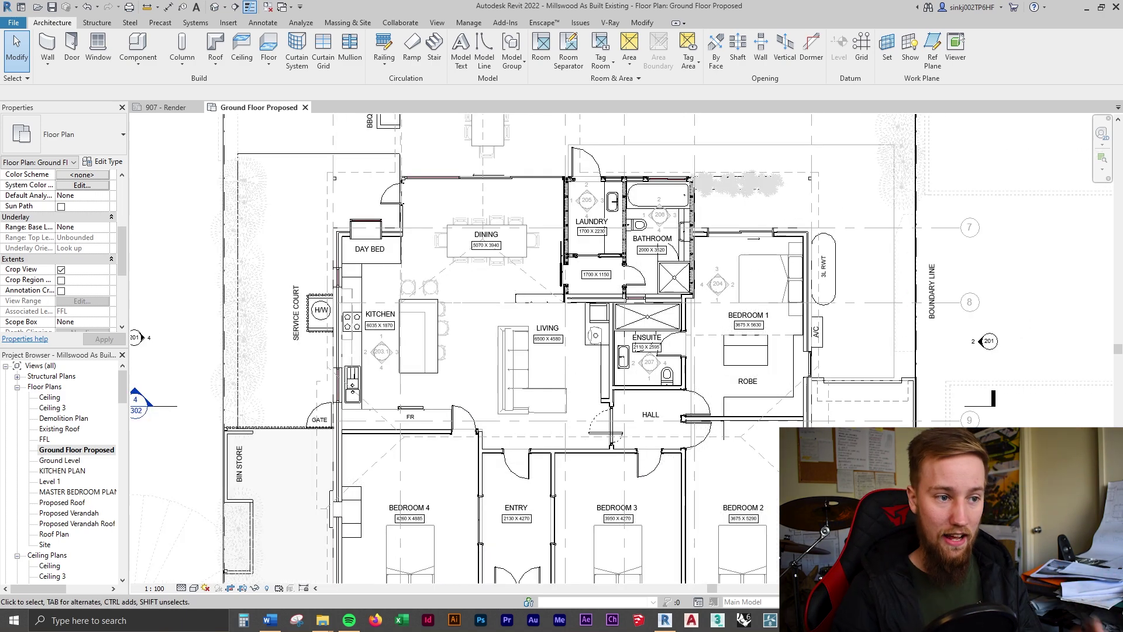
scroll(706, 371, "down", 2)
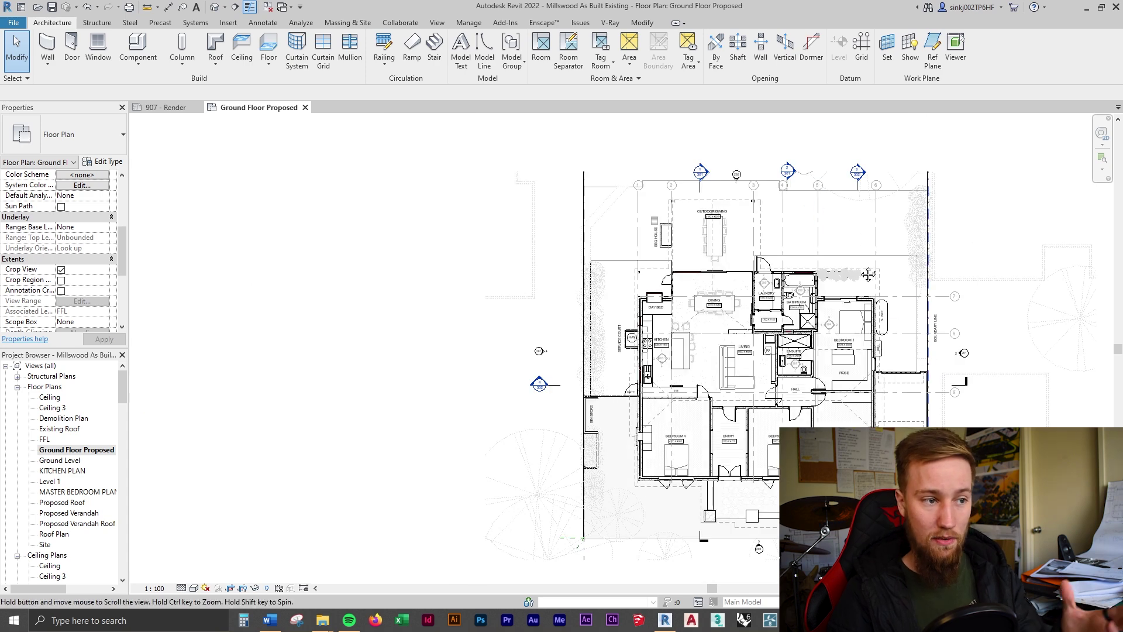
middle_click_drag(933, 266, 843, 269)
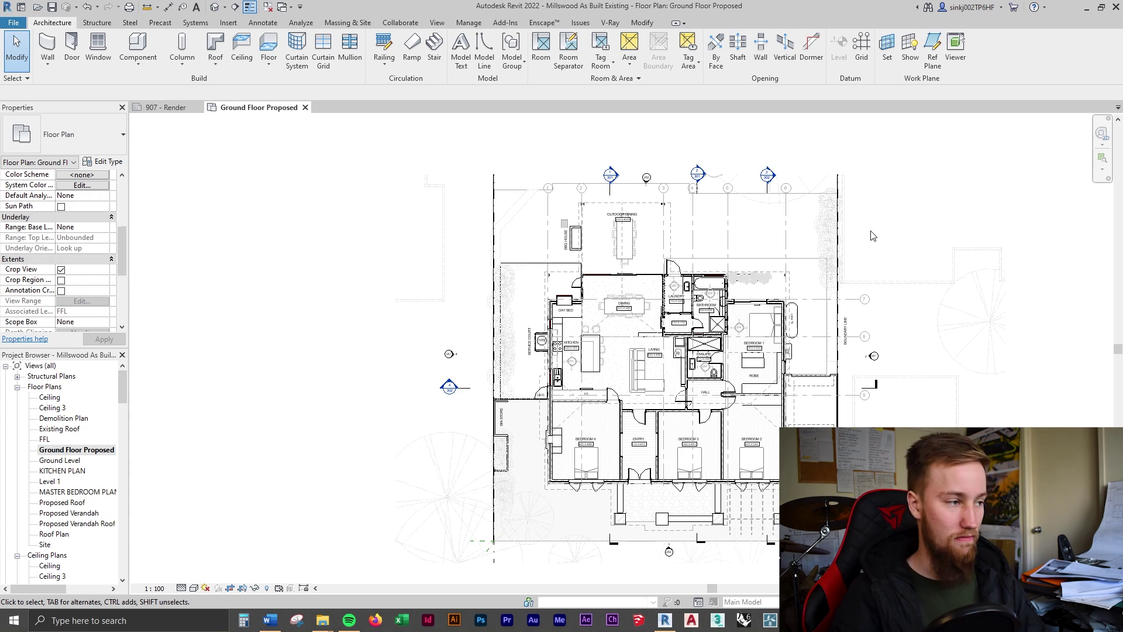
Examine the graphic overrides of the Walls and Floors model categories for the Ground Floor Proposed plan and close the settings
key("v")
key("v")
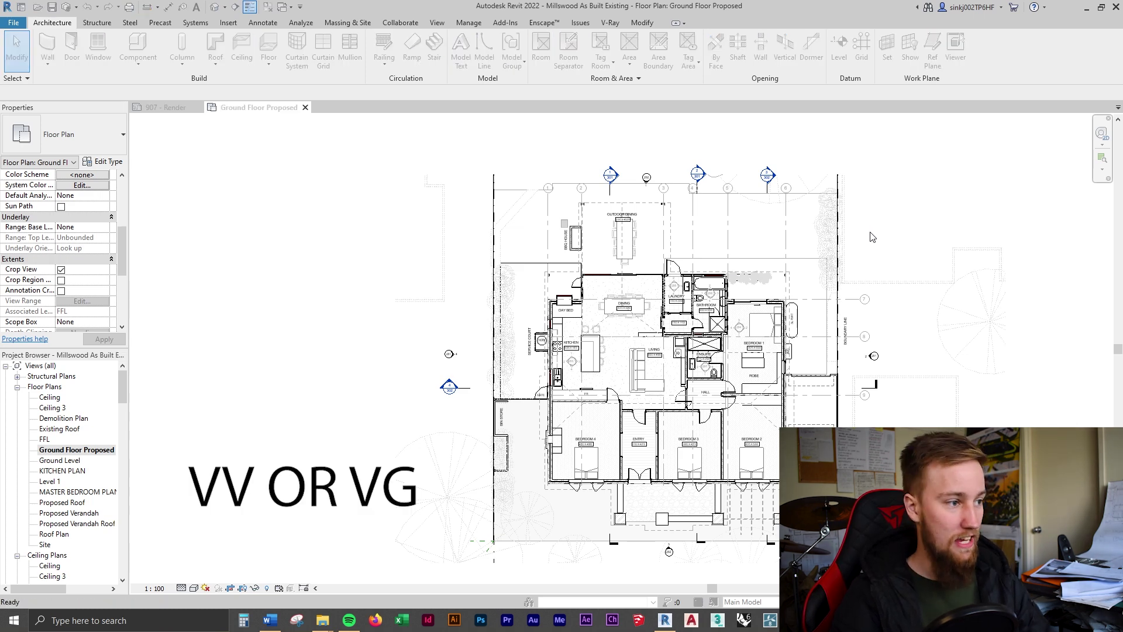
left_click_drag(957, 180, 314, 184)
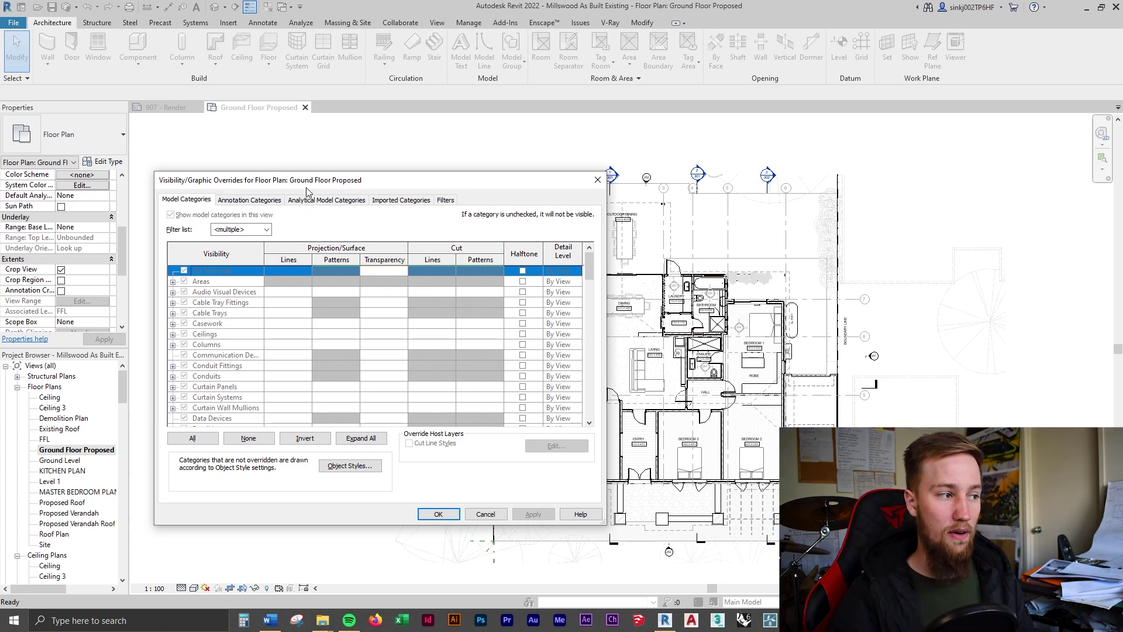
left_click_drag(311, 186, 324, 187)
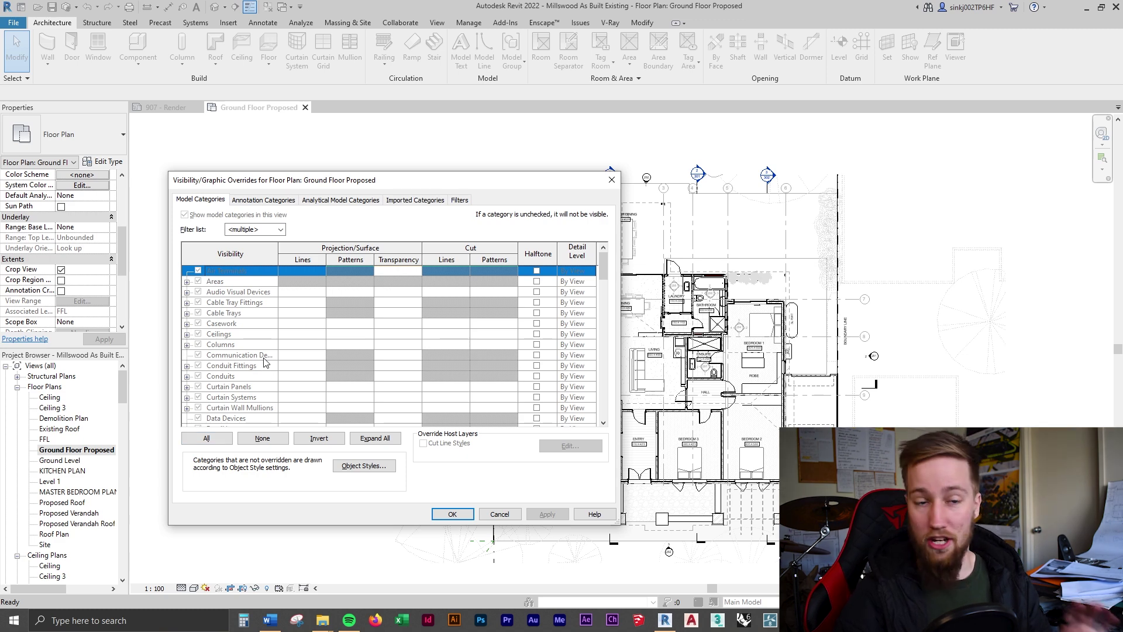
left_click(263, 326)
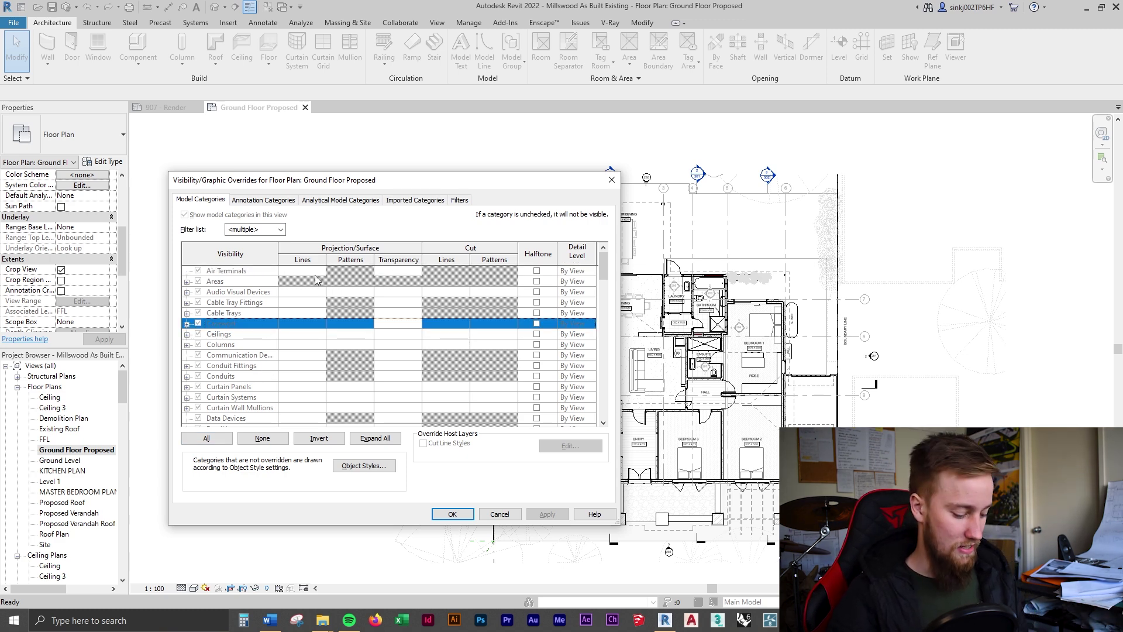
key("w")
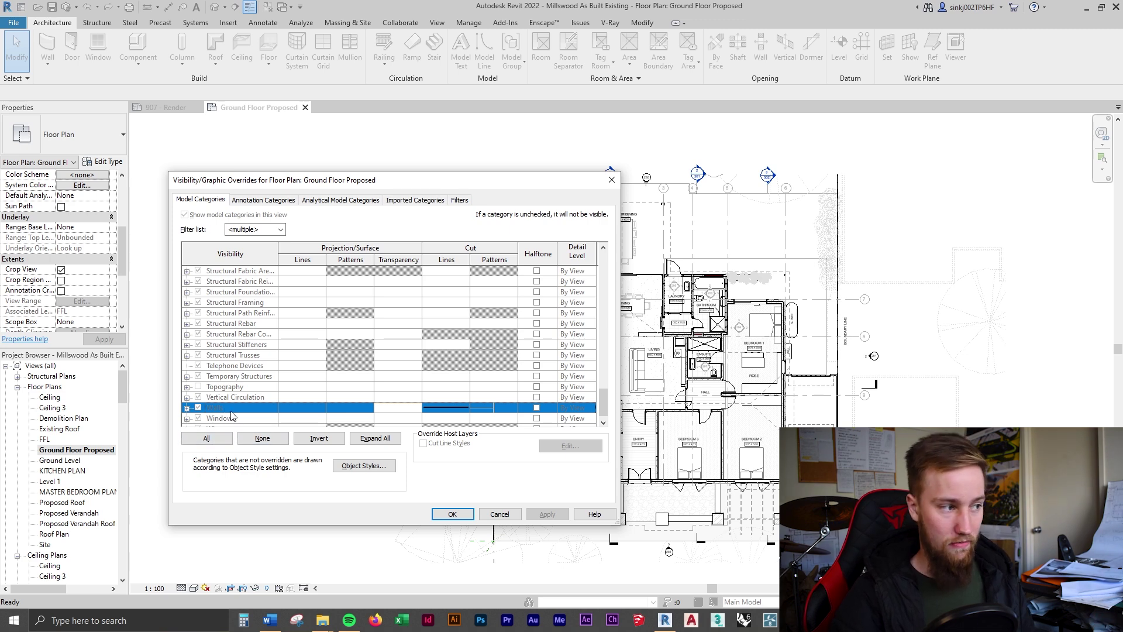
key("f")
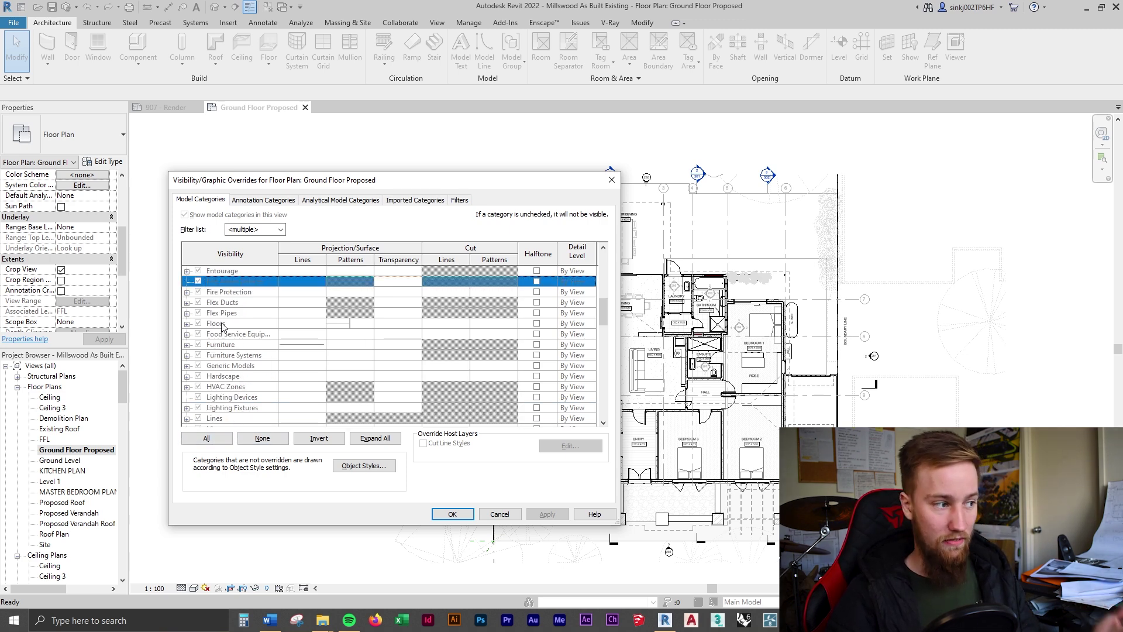
scroll(234, 327, "down", 1)
scroll(234, 327, "down", 2)
scroll(251, 348, "up", 3)
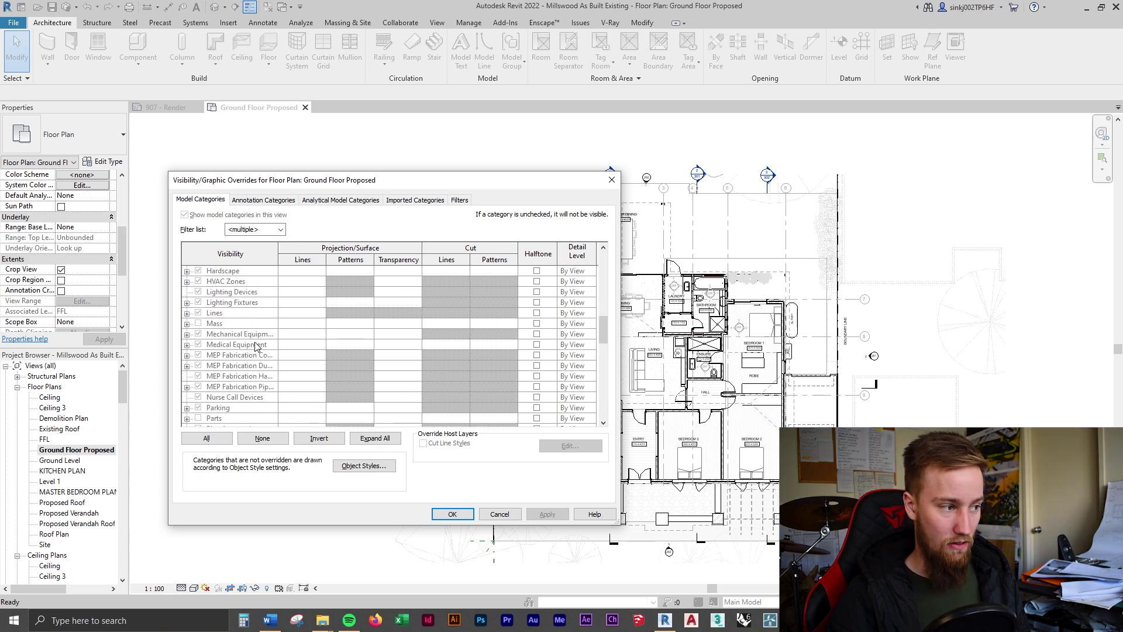
key("w")
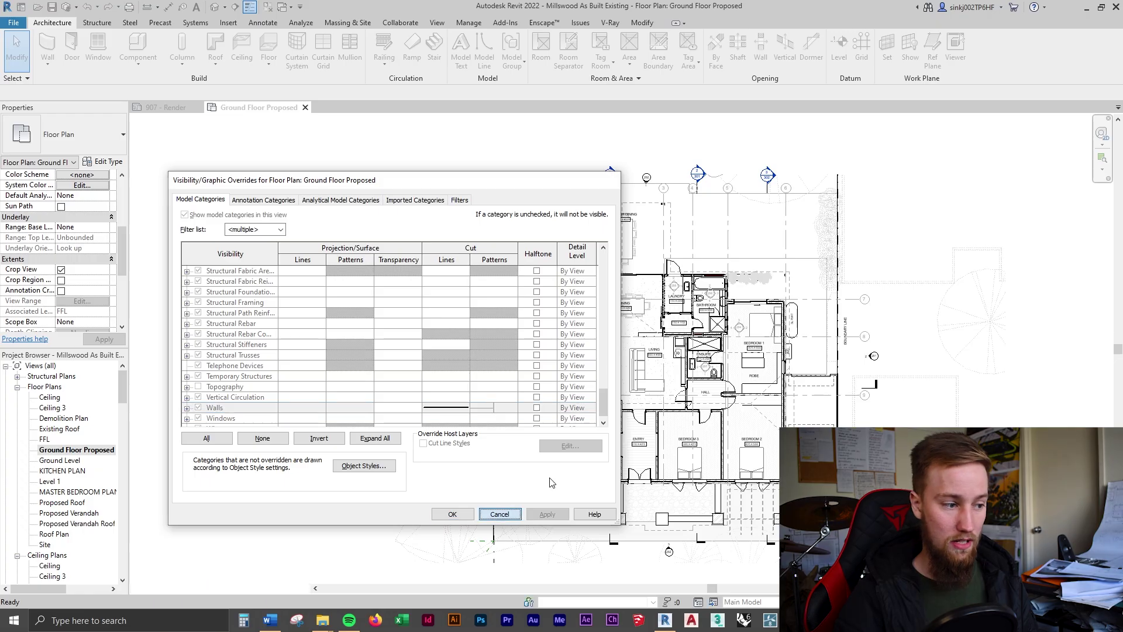
left_click(442, 512)
Examine the Furniture category's projection line override in the ground floor plan's Visibility/Graphic Overrides
scroll(656, 404, "up", 5)
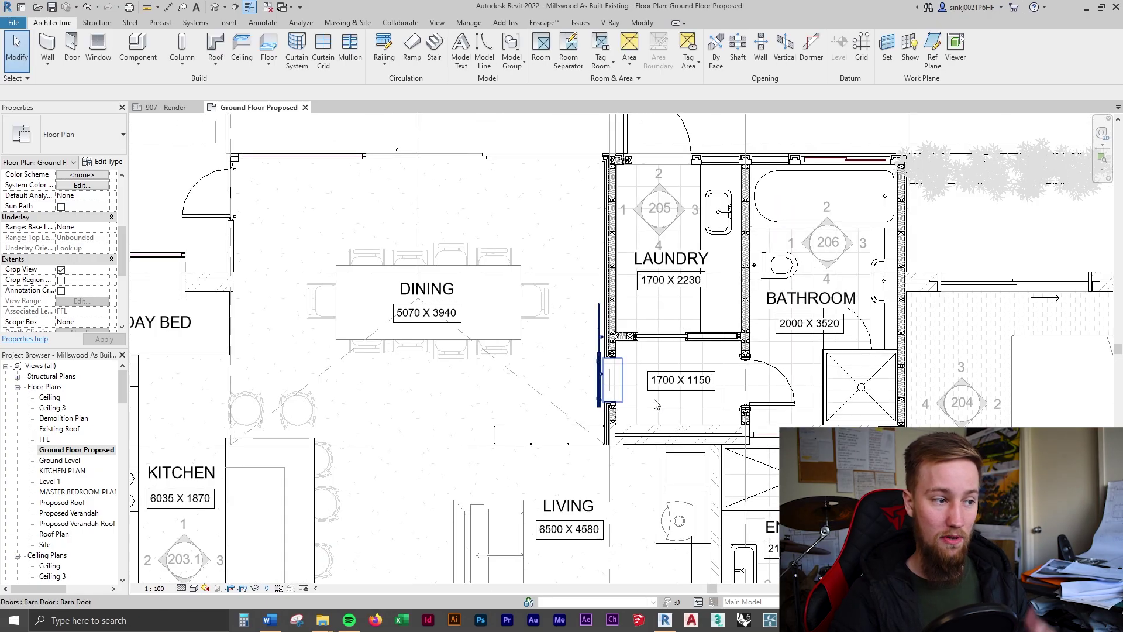
scroll(655, 404, "down", 1)
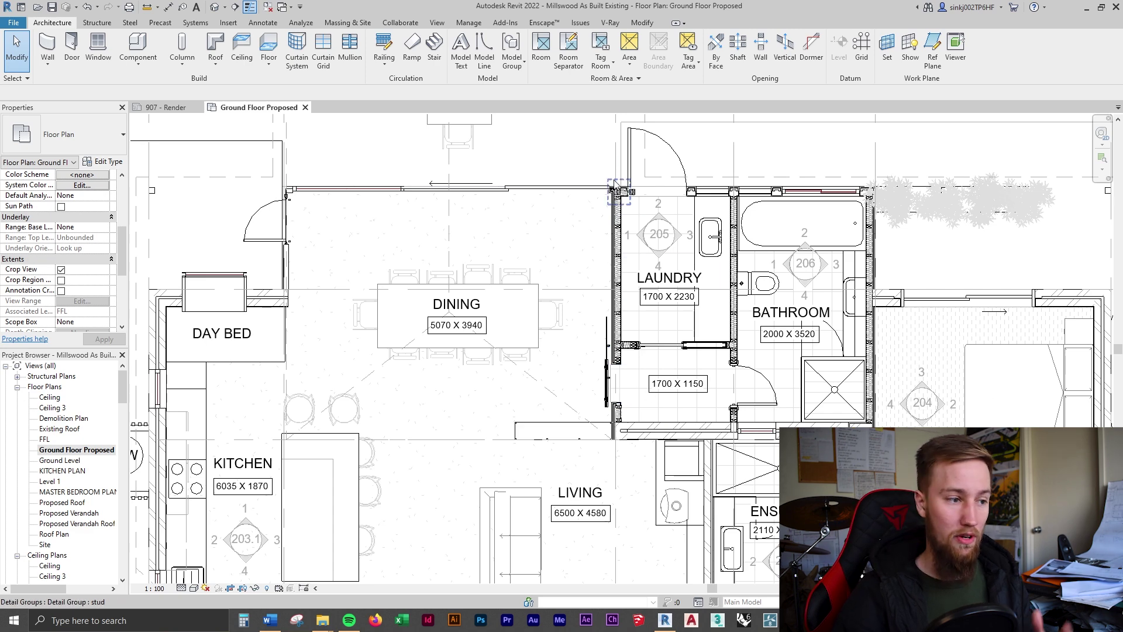
scroll(635, 411, "down", 3)
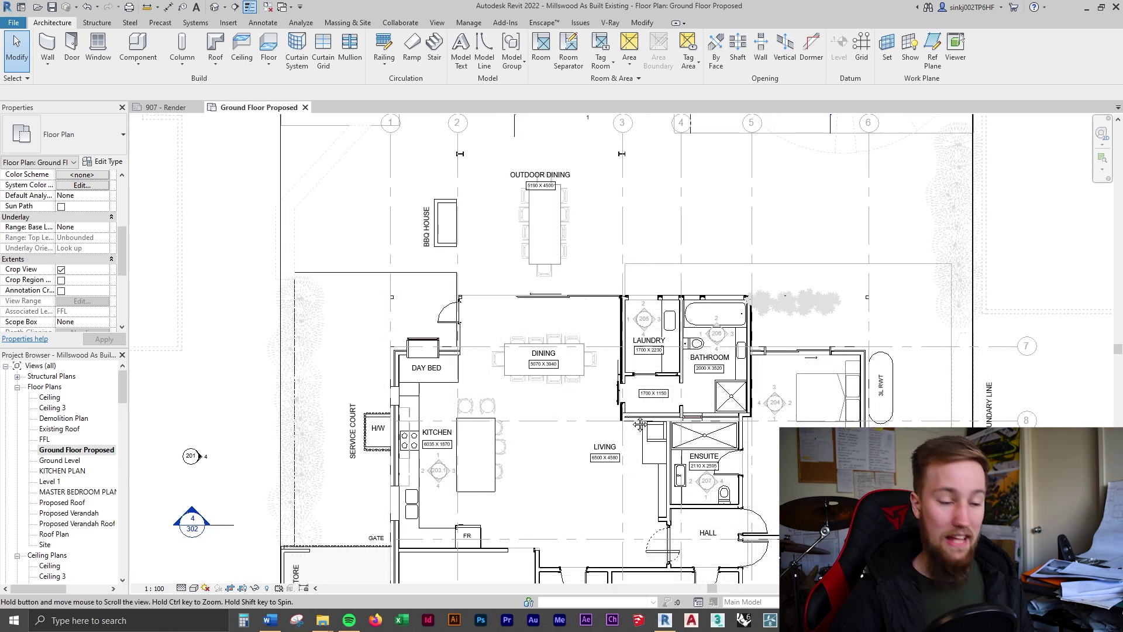
scroll(642, 429, "down", 2)
key("v")
key("g")
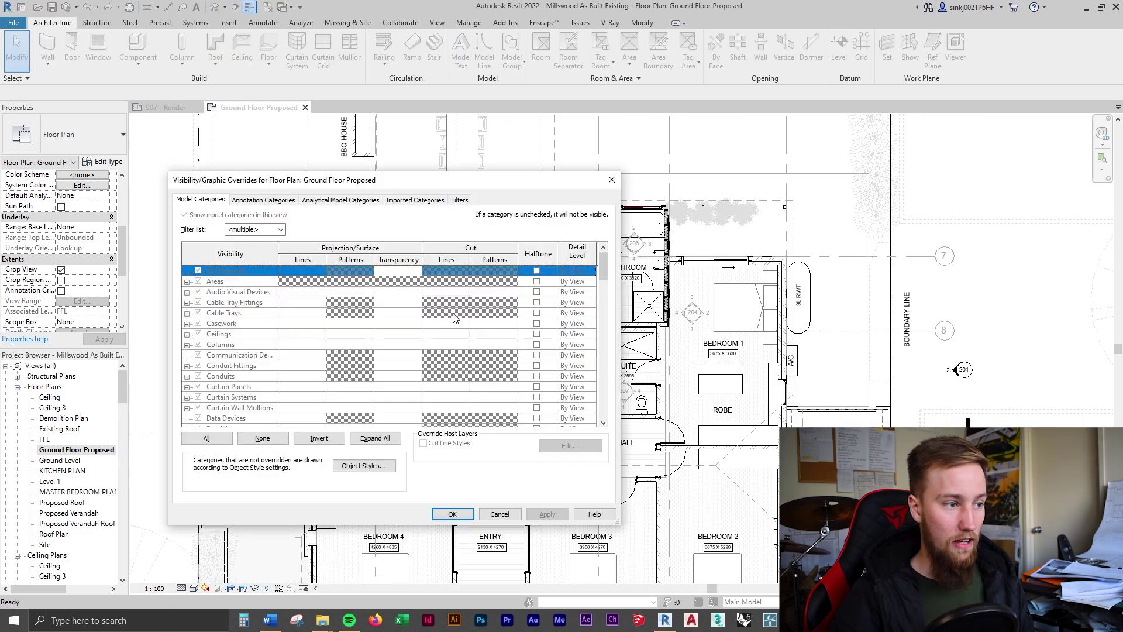
left_click(247, 323)
scroll(248, 351, "down", 6)
left_click(234, 407)
scroll(252, 417, "down", 1)
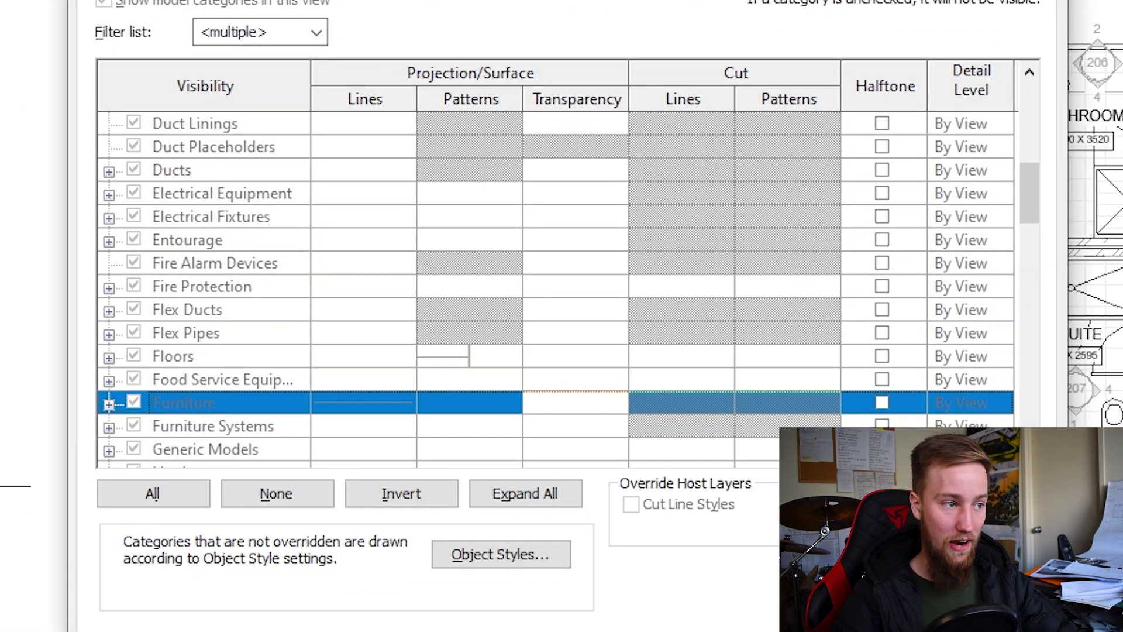
left_click_drag(918, 1, 843, 0)
left_click(629, 622)
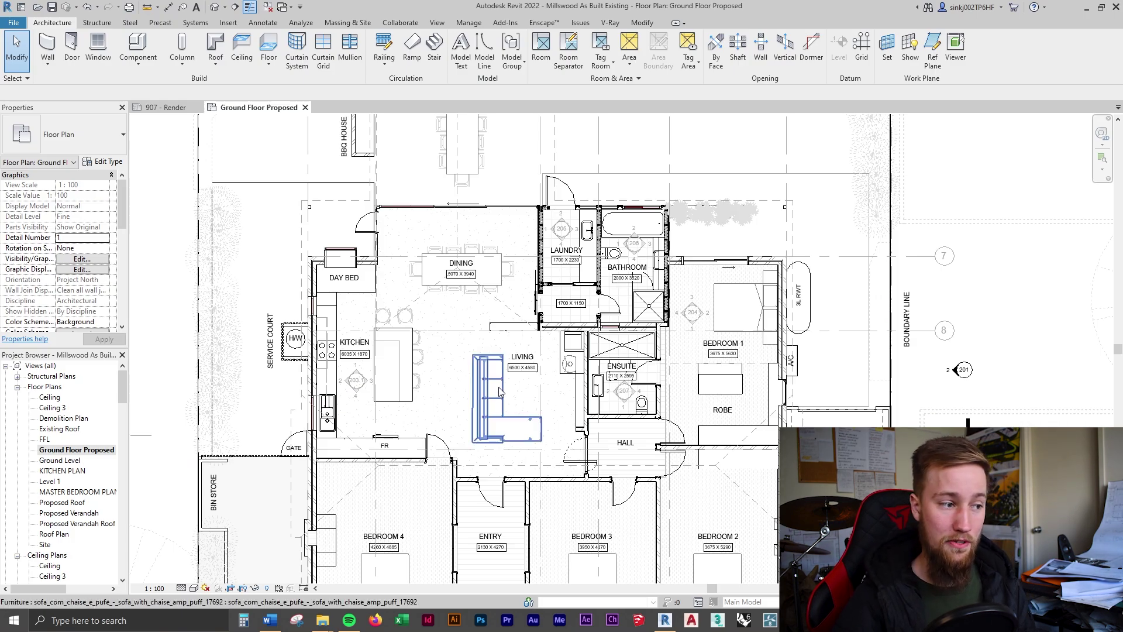
Override the living room sofa's graphics by element in this view so that it displays in halftone
left_click(498, 387)
right_click(498, 387)
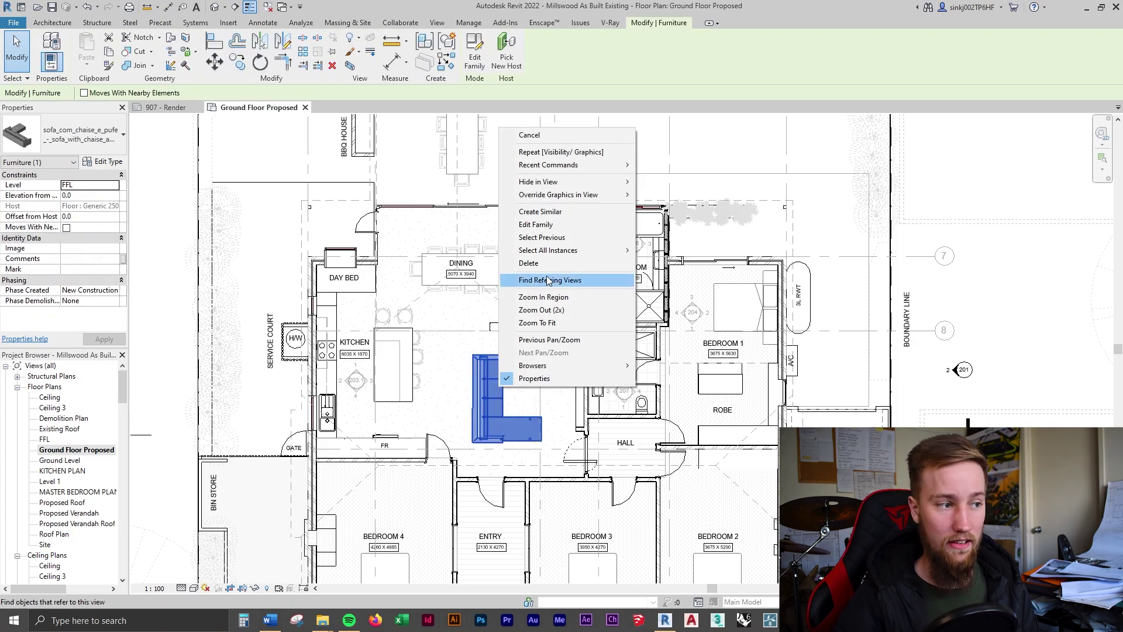
mouse_move(565, 200)
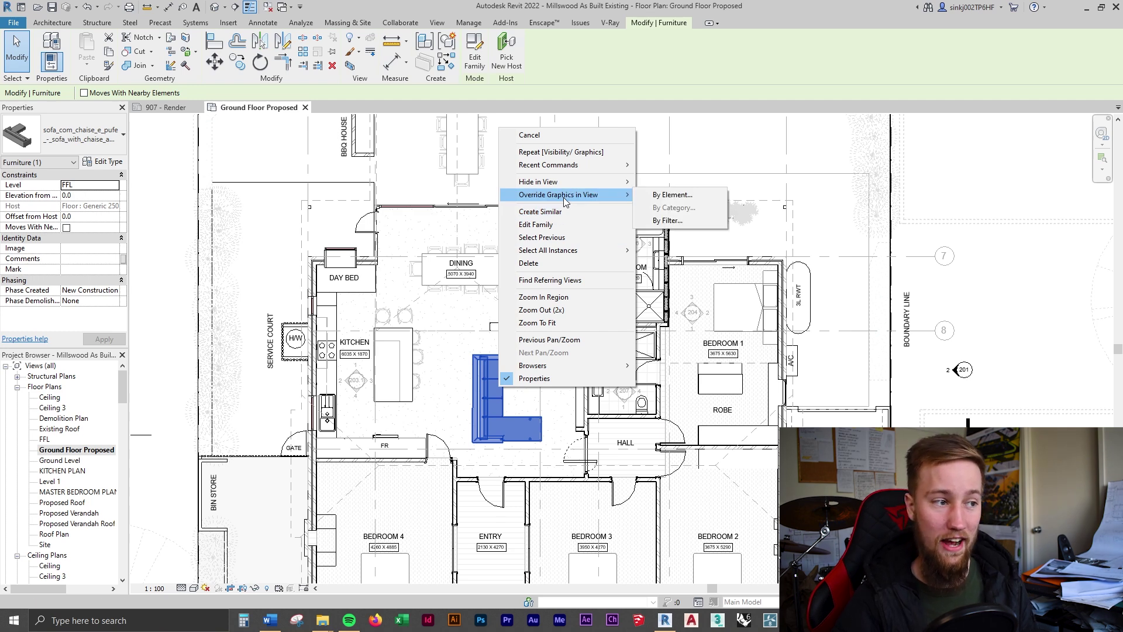
left_click(667, 195)
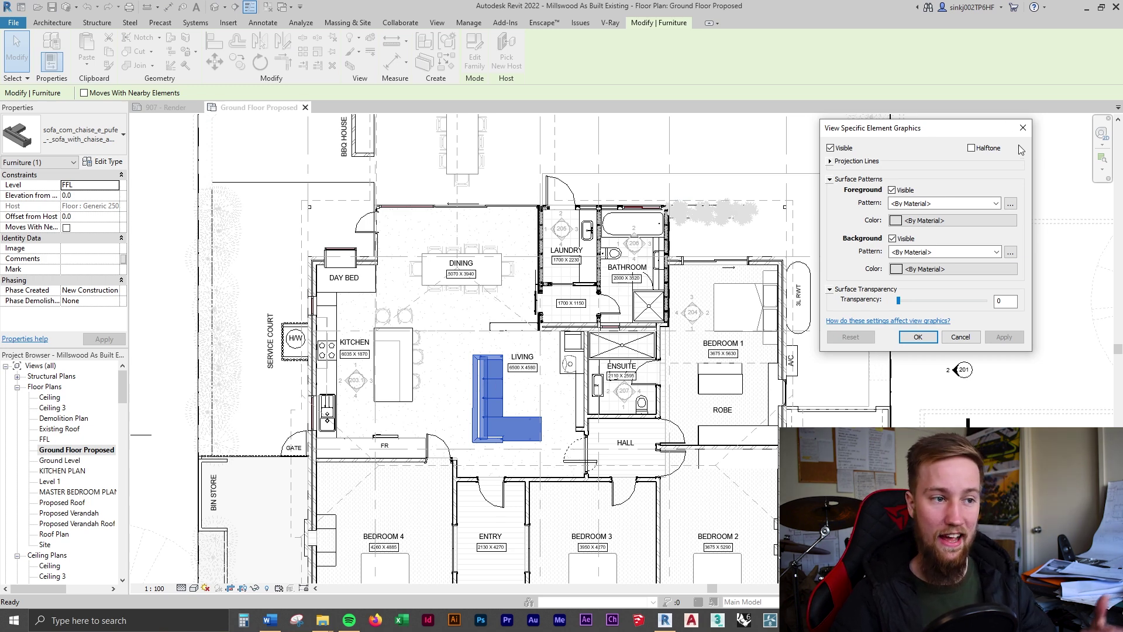
left_click(976, 149)
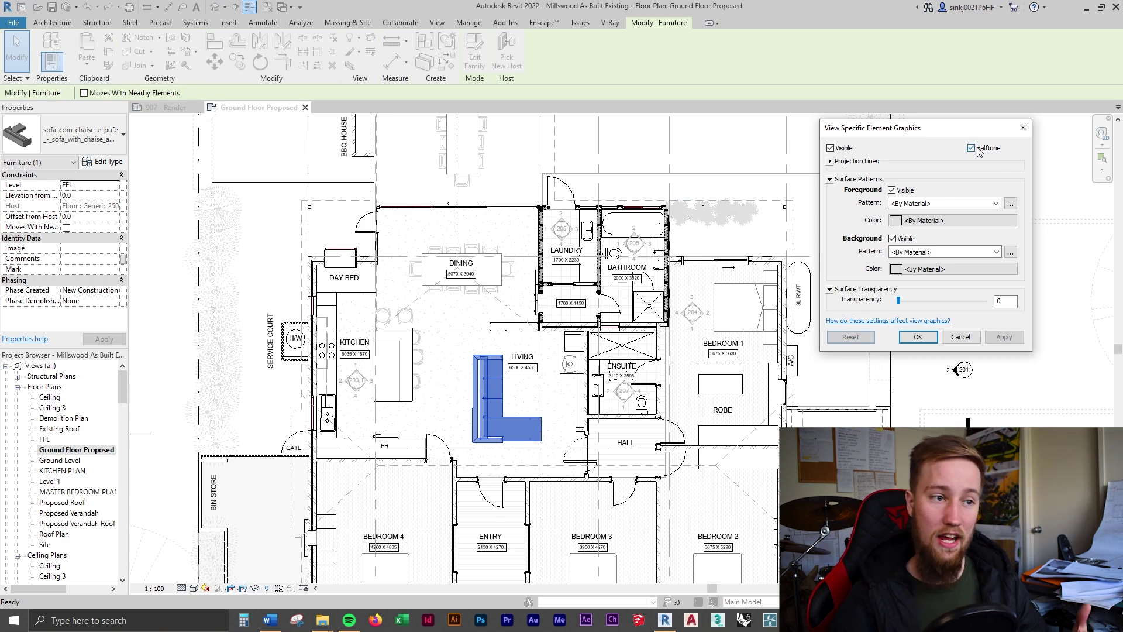
left_click(1003, 337)
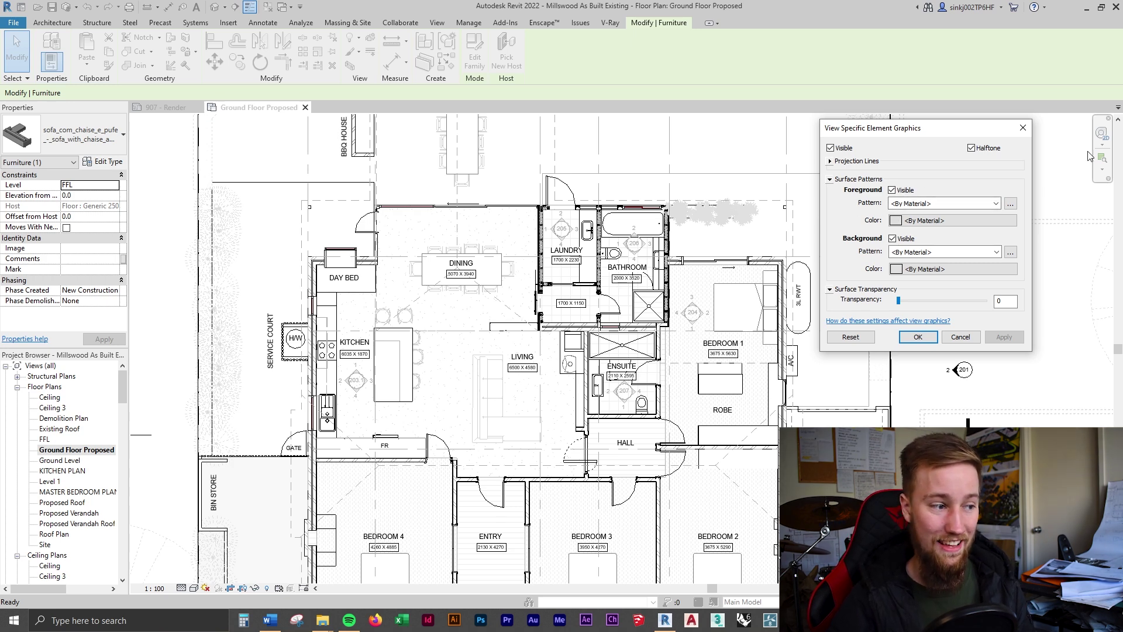
left_click_drag(901, 302, 966, 300)
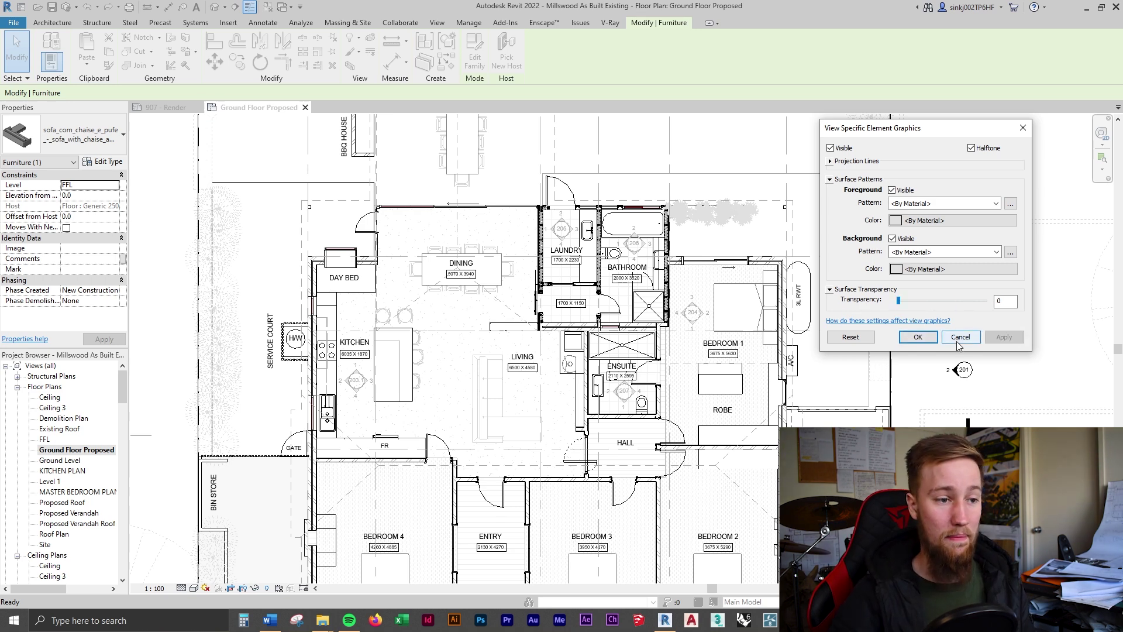
left_click(917, 337)
key("Escape")
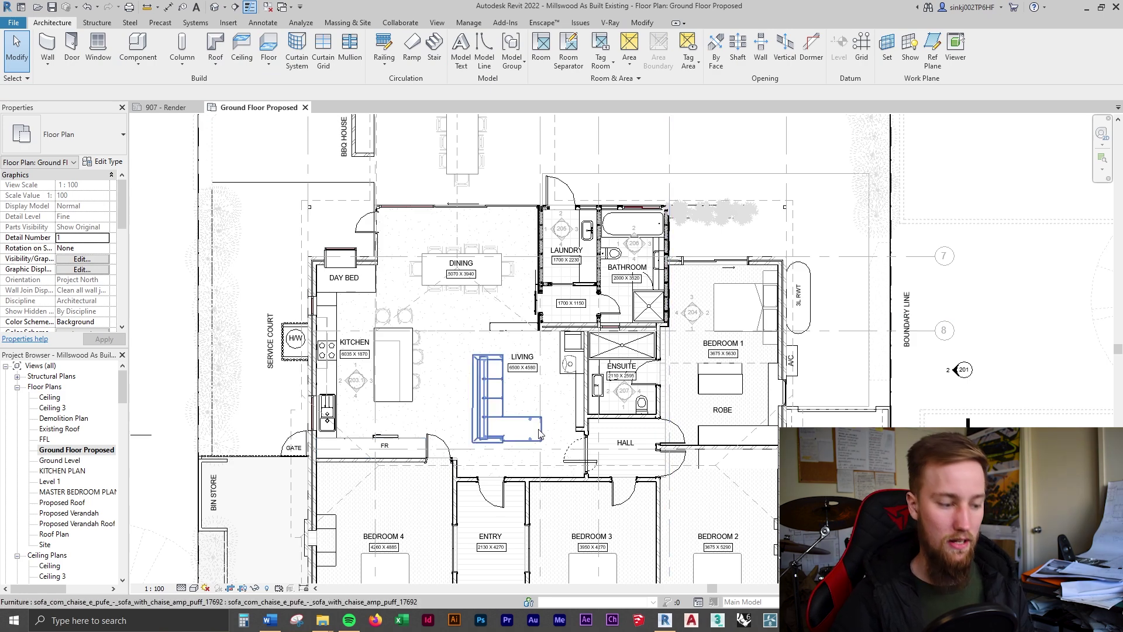
Review the model category list in the ground floor plan's Visibility/Graphic Overrides and leave without changes
key("v")
key("v")
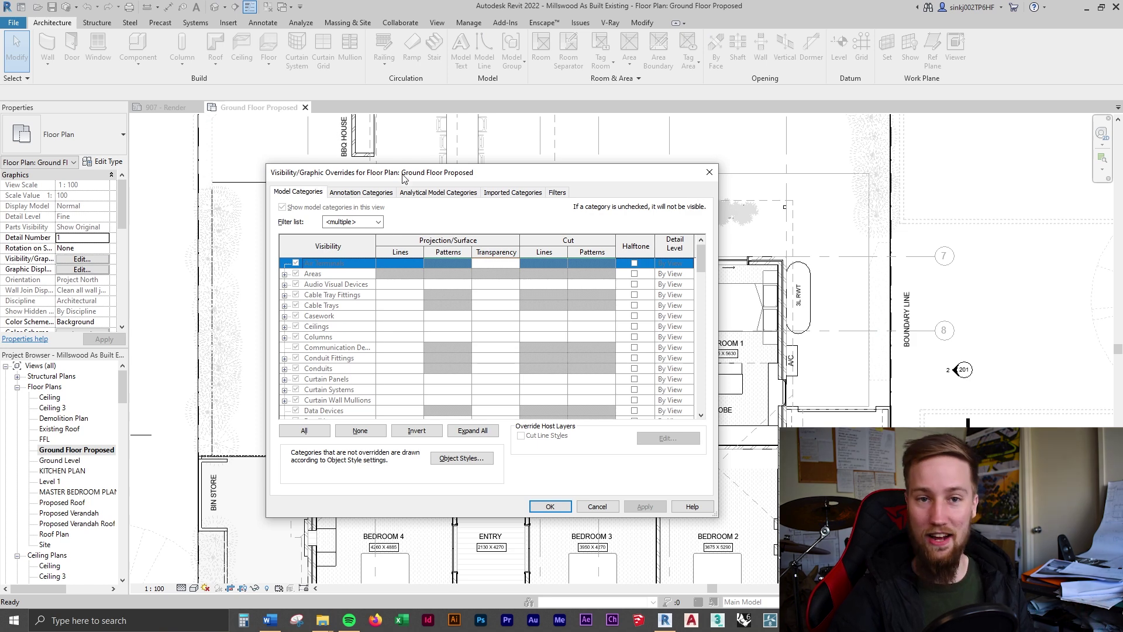
left_click(351, 326)
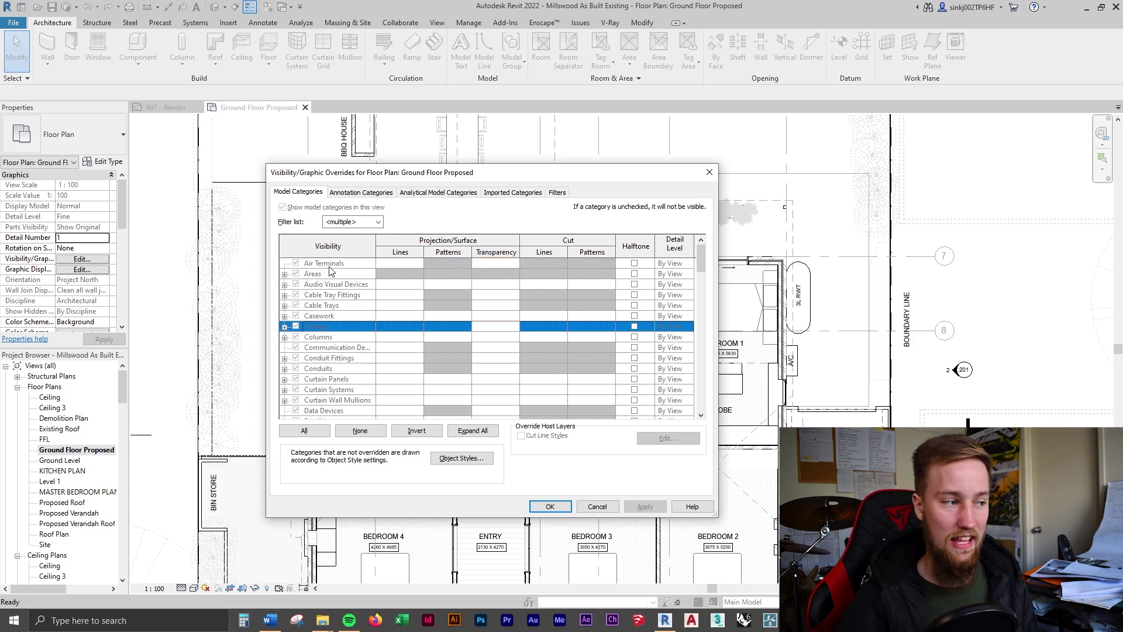
left_click(597, 506)
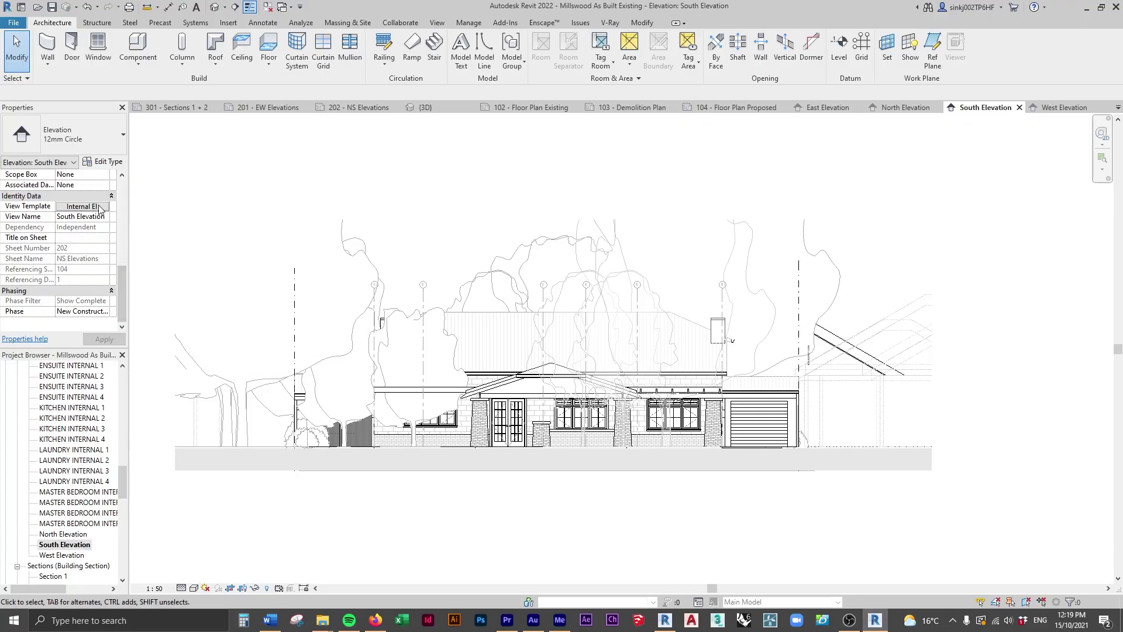
Assign the Architectural Elevation view template to the South Elevation view
left_click(98, 207)
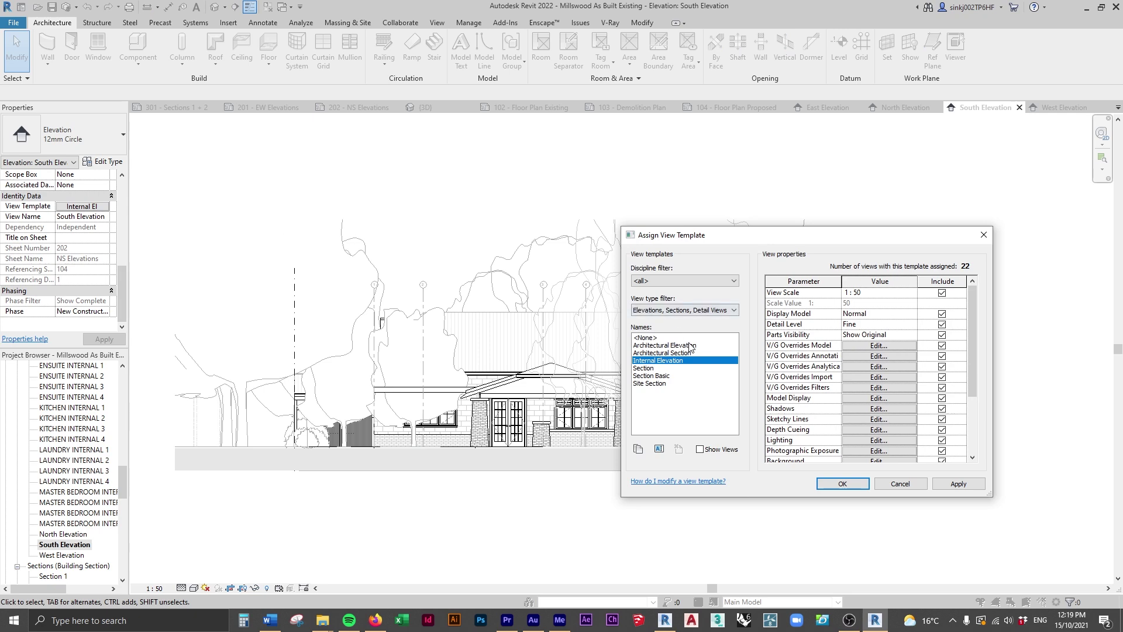
left_click(690, 345)
left_click(949, 485)
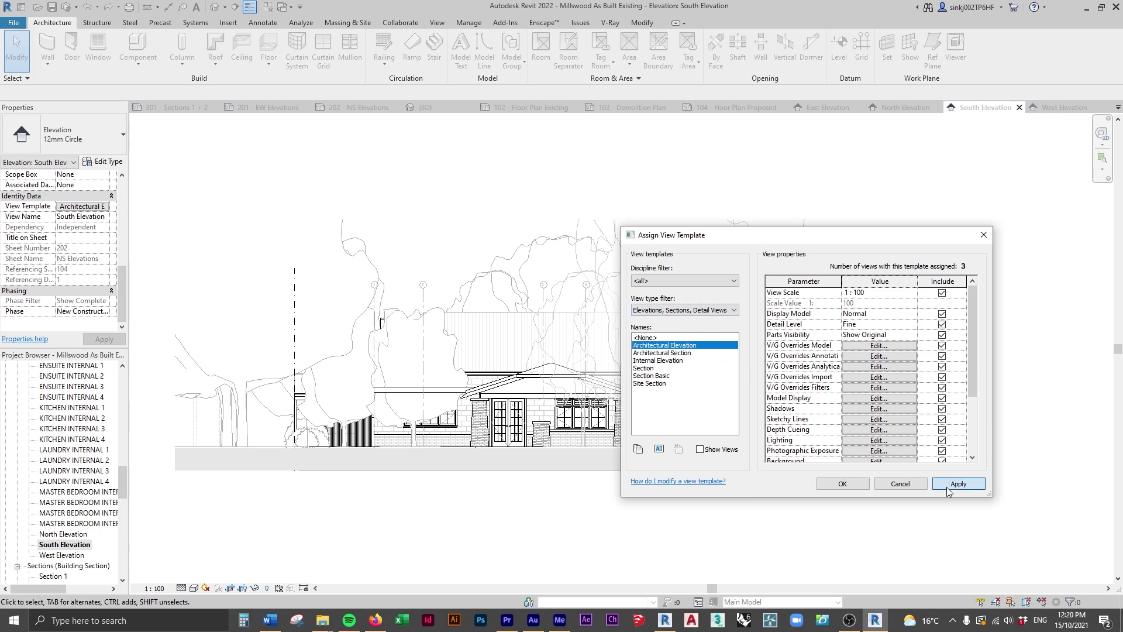
left_click(828, 482)
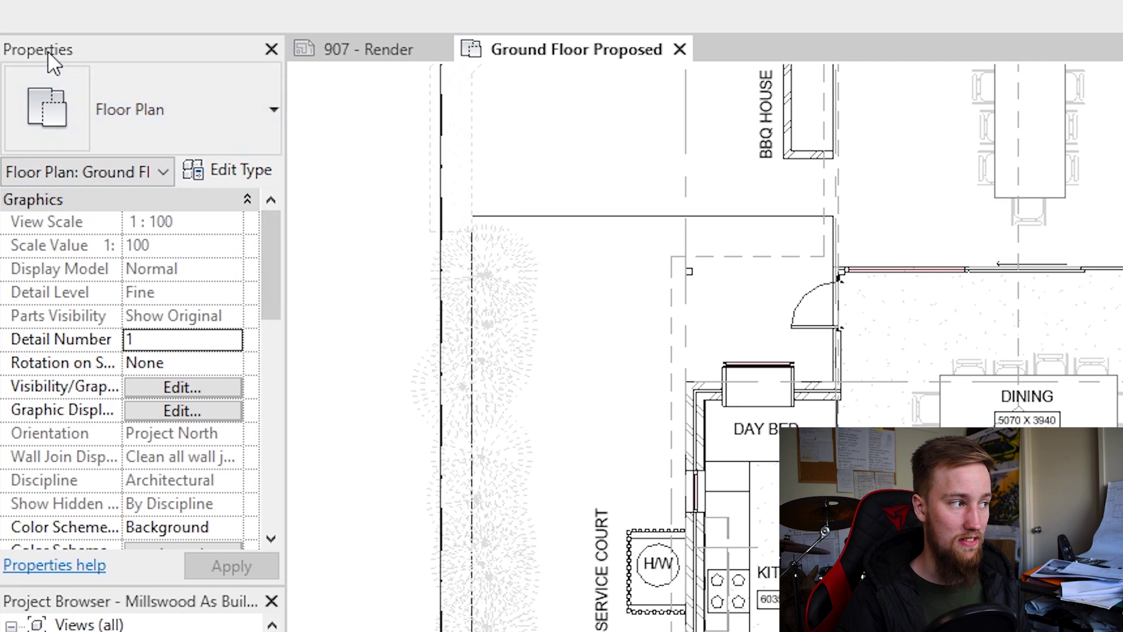
Examine the model category overrides in the Architectural Plan view template assigned to the ground floor plan
left_click_drag(273, 268, 276, 430)
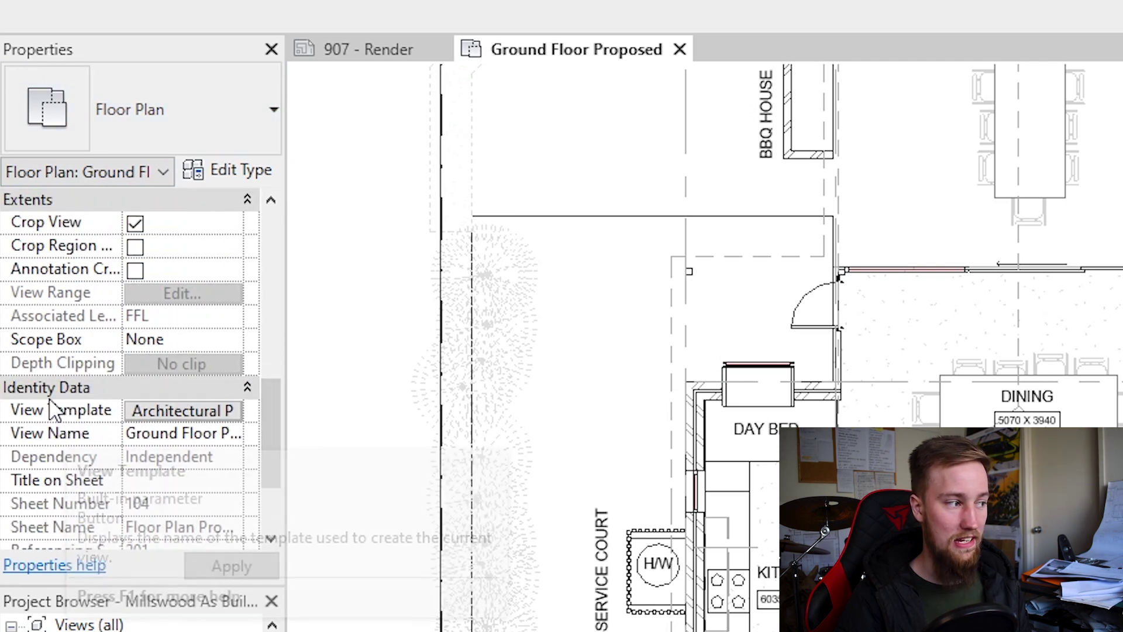
left_click(205, 410)
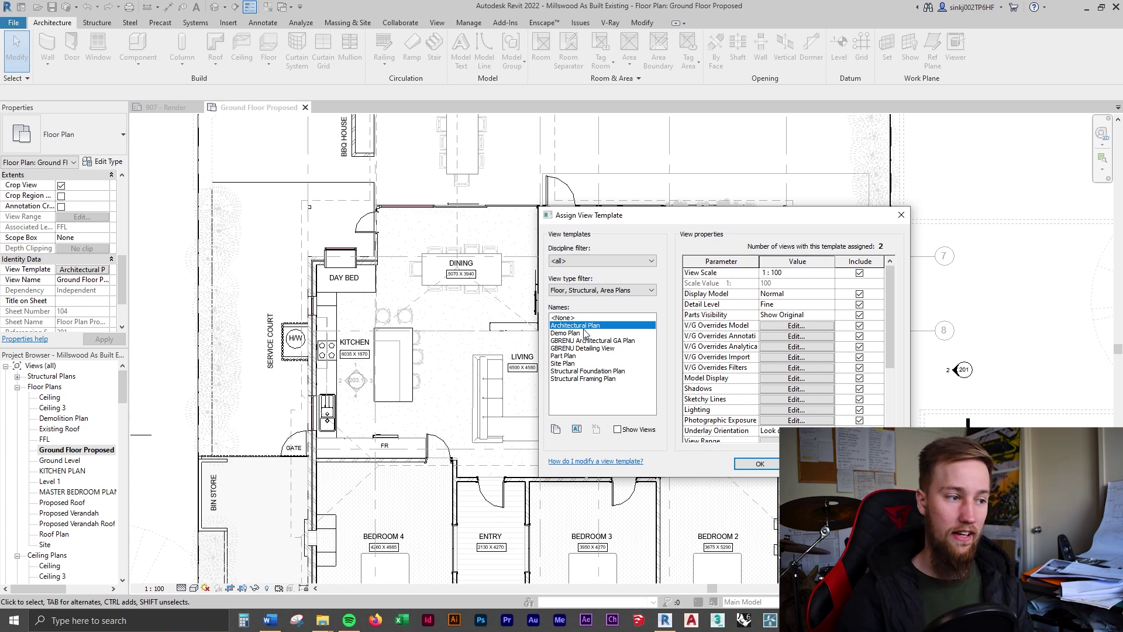
left_click_drag(714, 215, 800, 226)
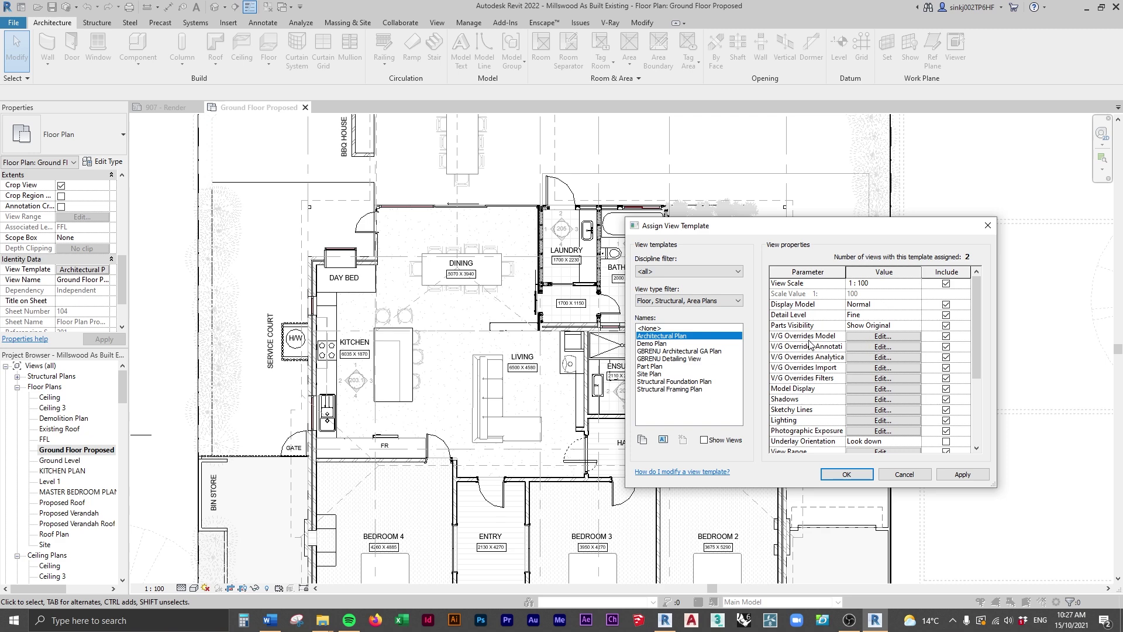
left_click(882, 336)
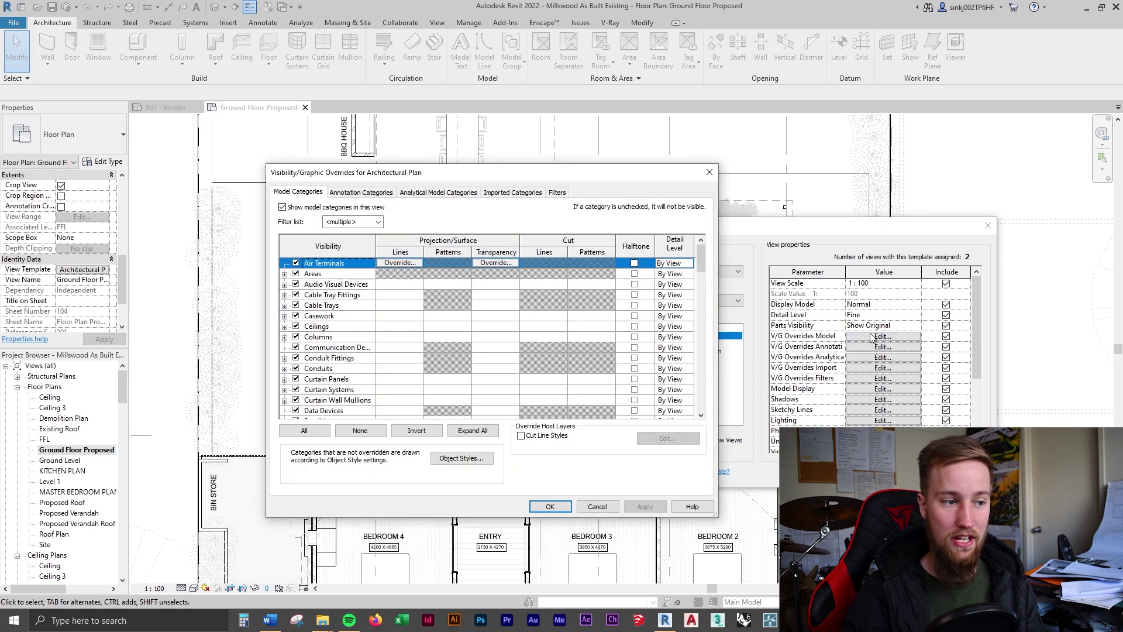
left_click(344, 316)
scroll(328, 365, "down", 7)
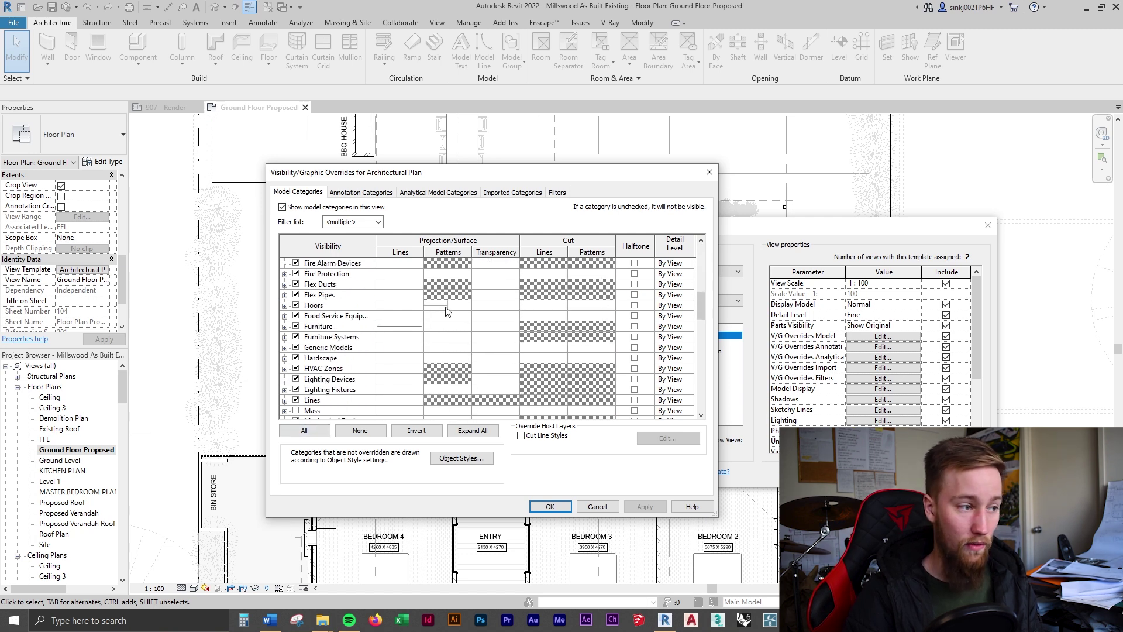
scroll(391, 335, "down", 1)
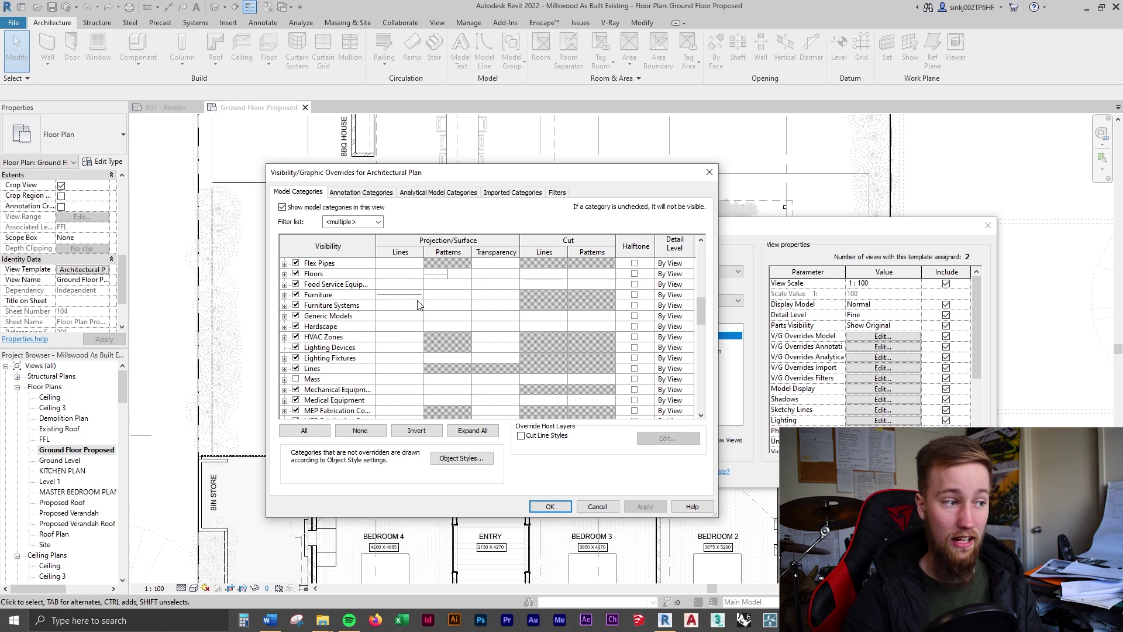
scroll(416, 303, "down", 7)
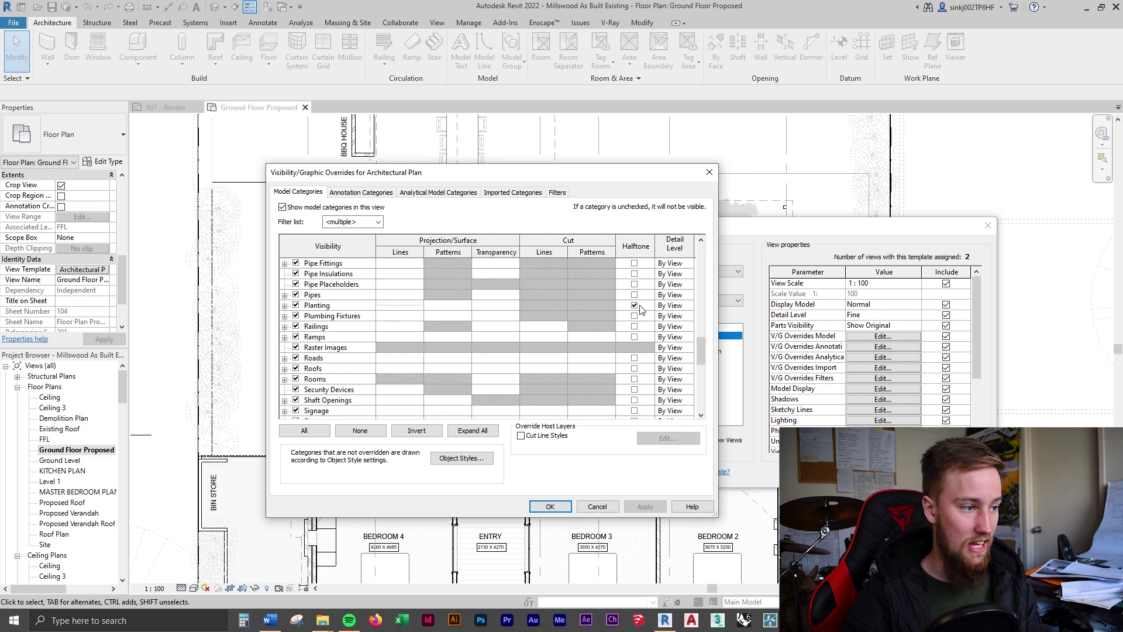
left_click(639, 305)
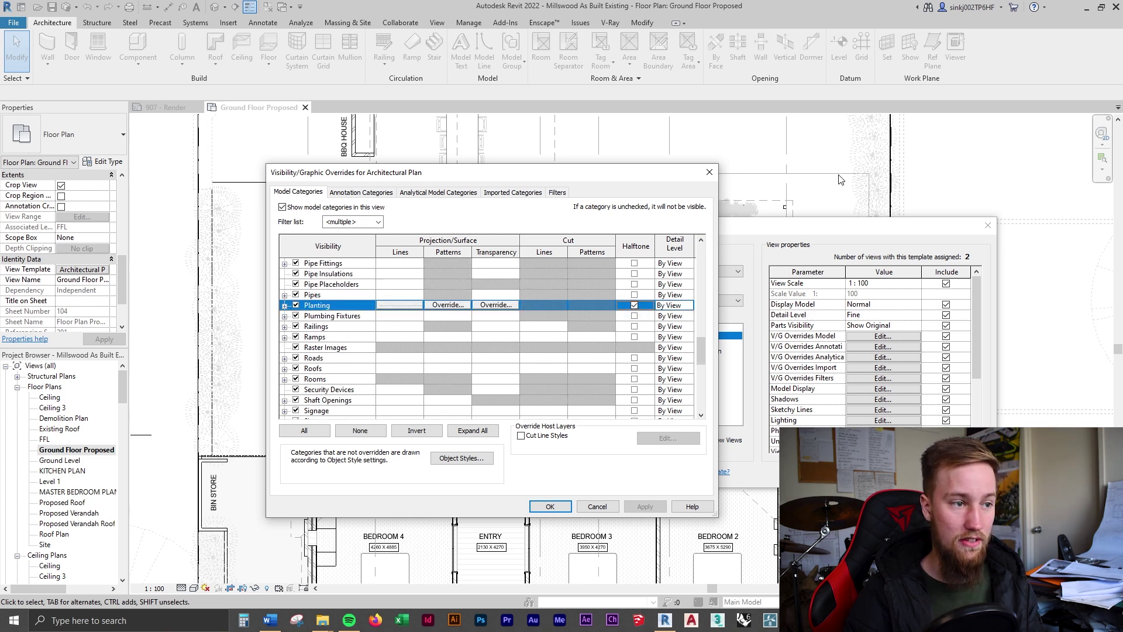
scroll(505, 342, "down", 8)
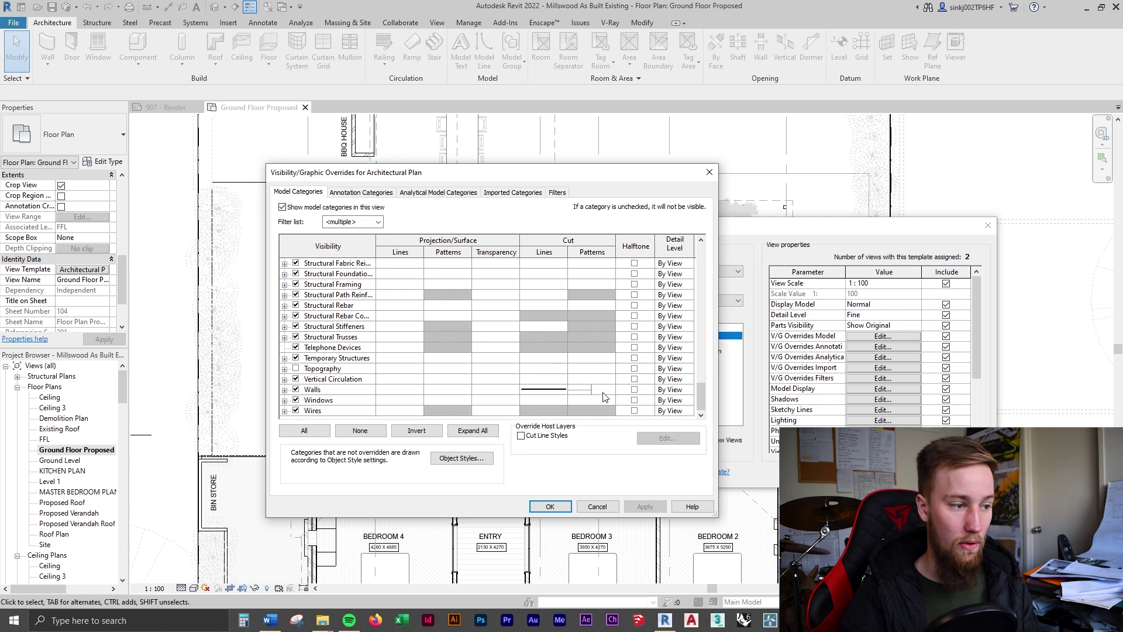
Check the Levels and Grids annotation categories in the Architectural Plan template's Visibility/Graphic Overrides
left_click(361, 192)
left_click(364, 329)
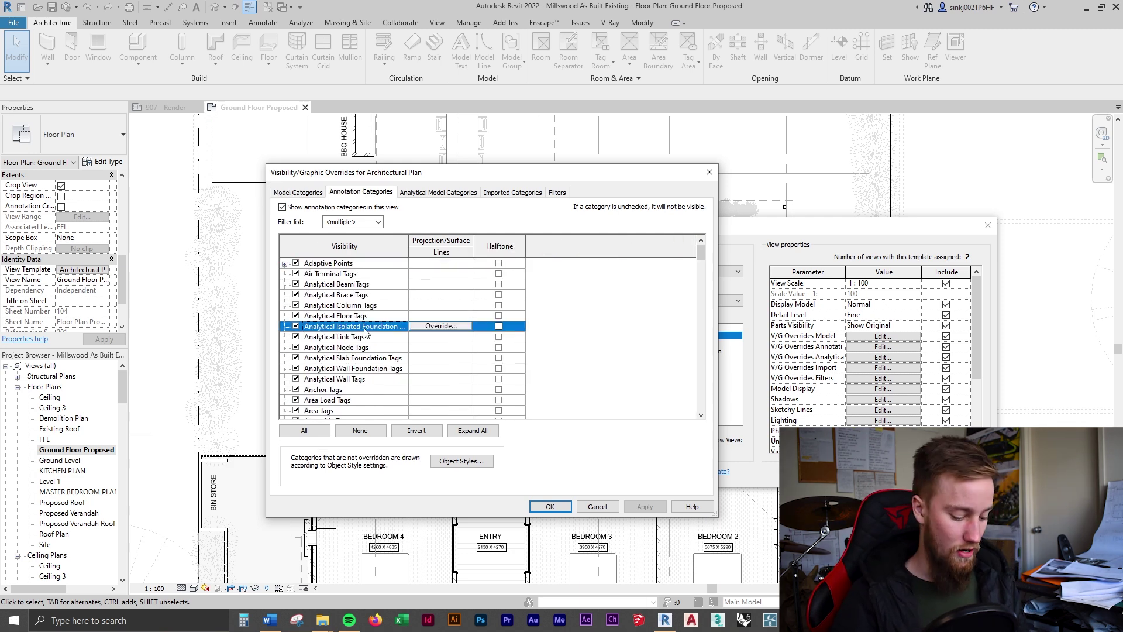
key("l")
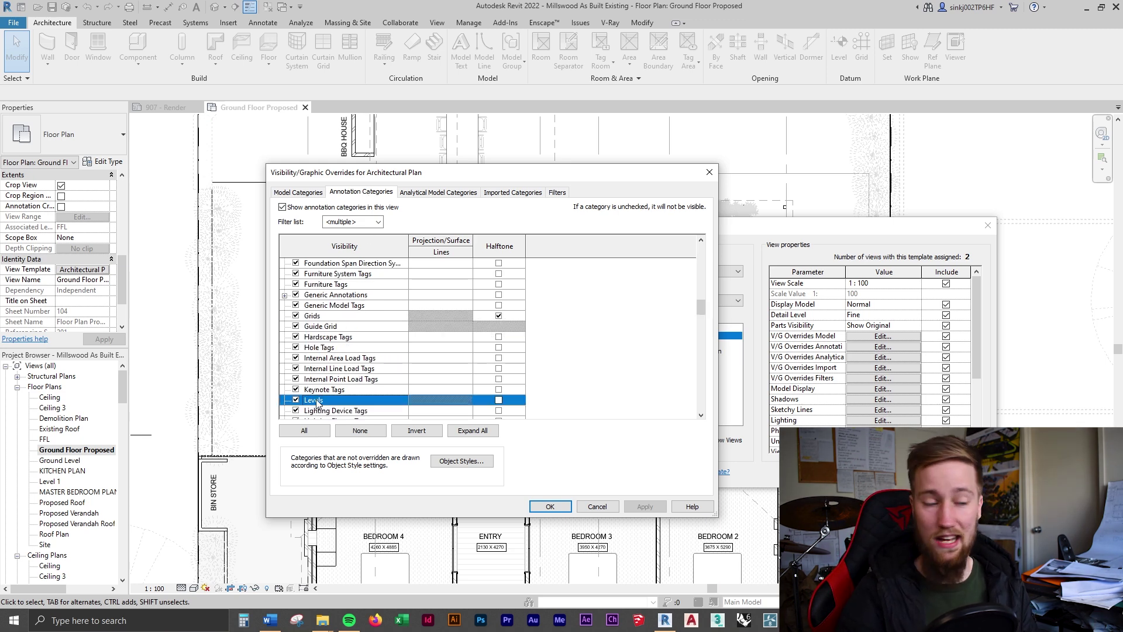
key("g")
key("r")
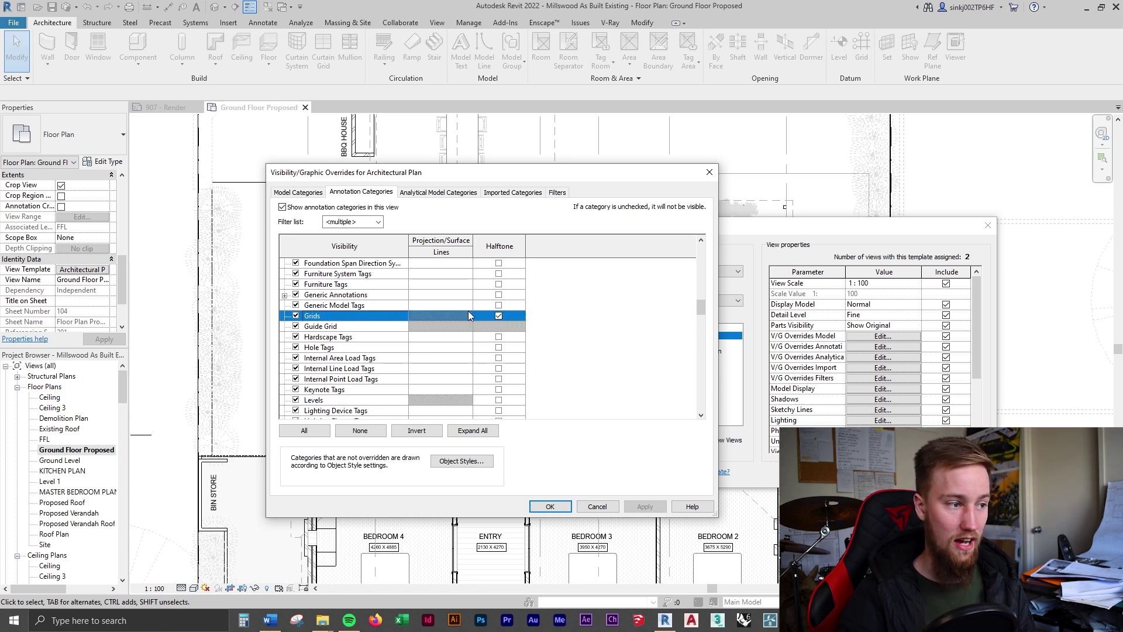
left_click(363, 358)
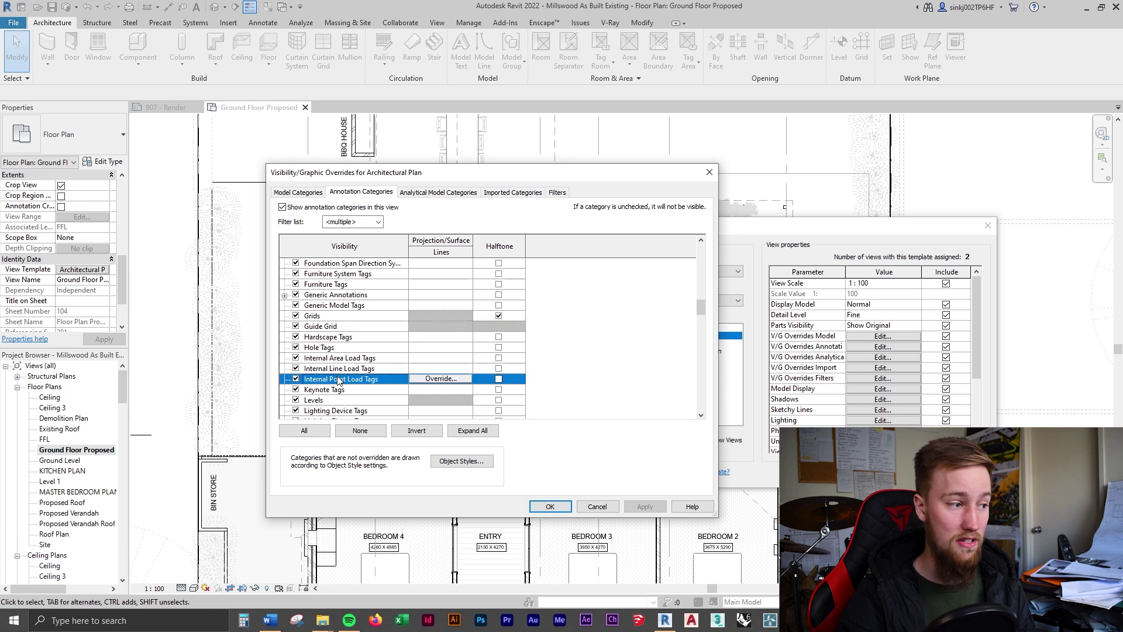
Turn off the visibility of the Elevations annotation category in the Architectural Plan template's overrides
scroll(363, 358, "down", 15)
left_click(363, 357)
key("e")
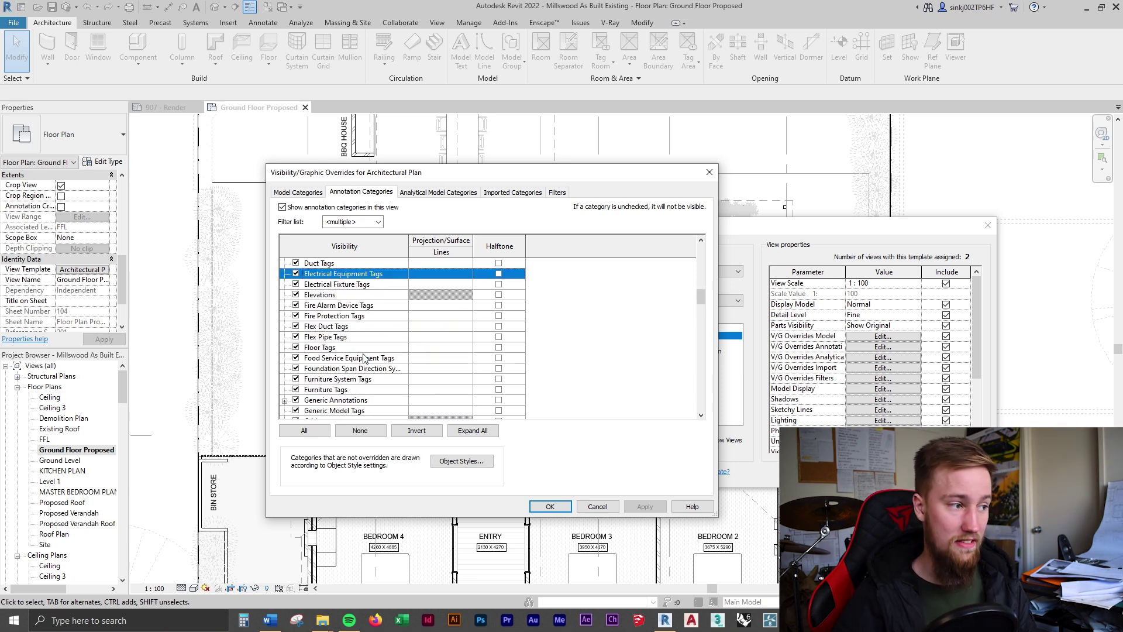
key("Down")
key("Down")
left_click(296, 305)
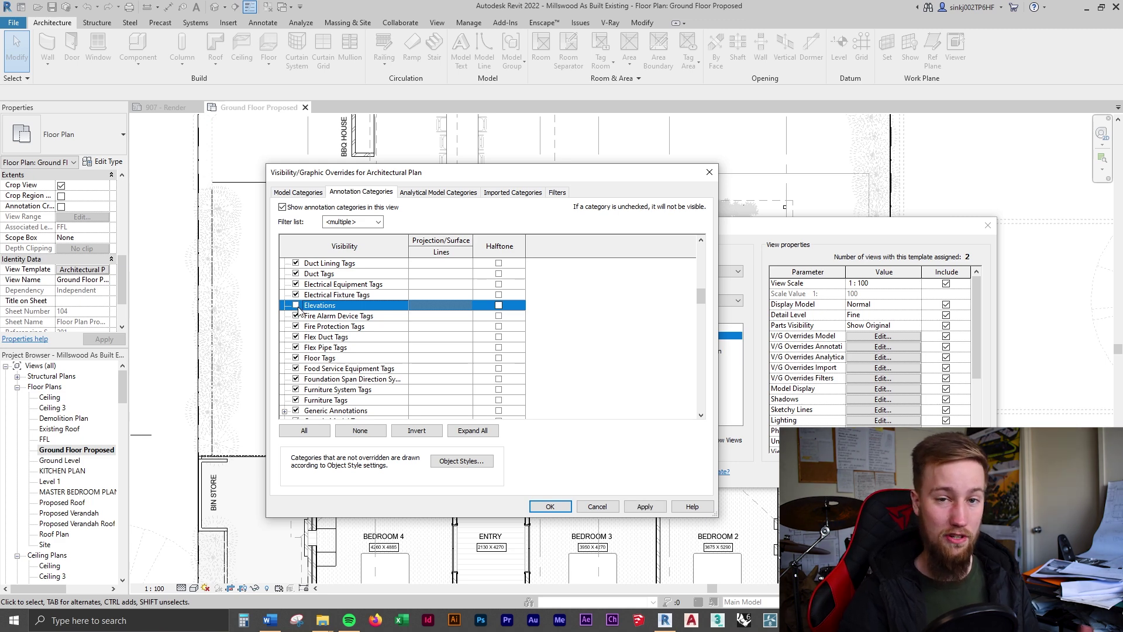
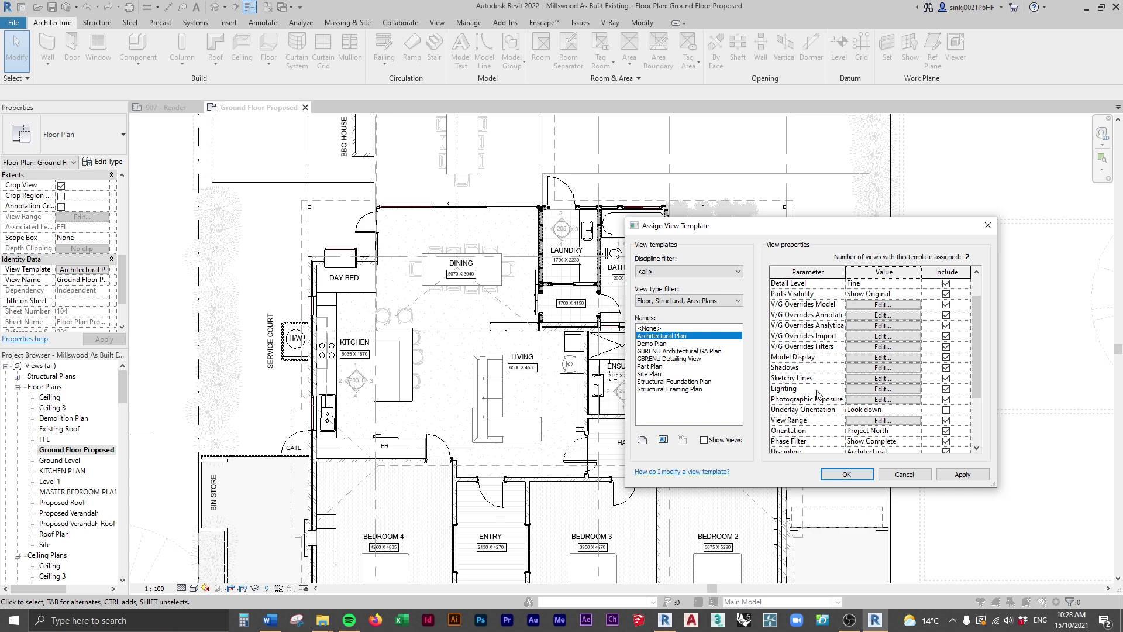
Review the Architectural Plan template's remaining view properties and the plan's view scale options, leaving without changes
scroll(831, 385, "down", 3)
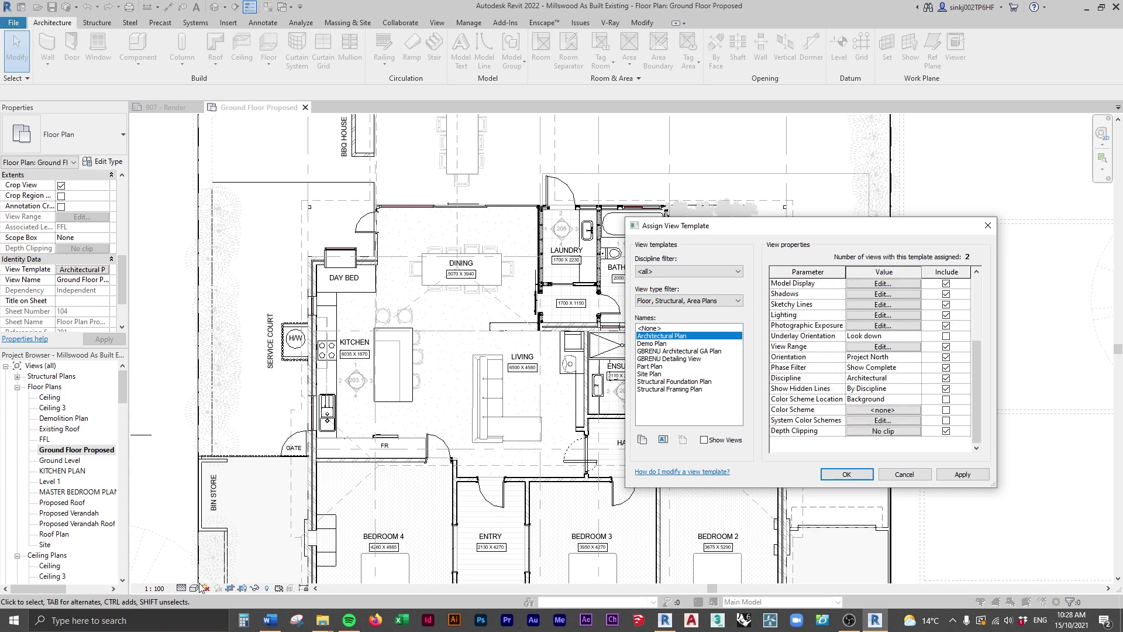
left_click(902, 475)
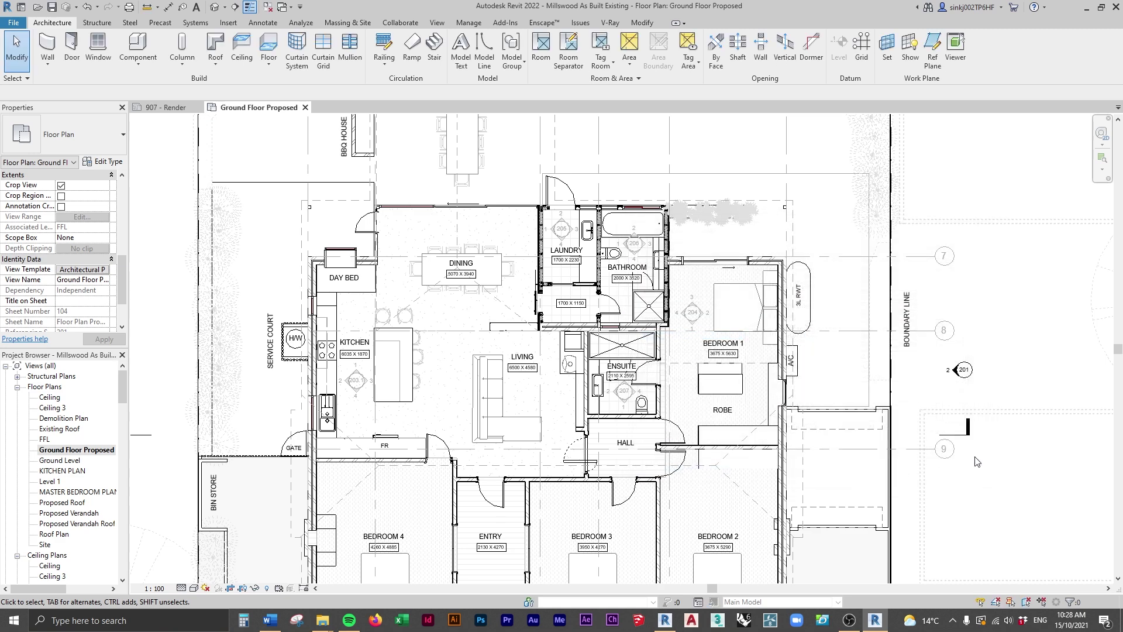
left_click(155, 588)
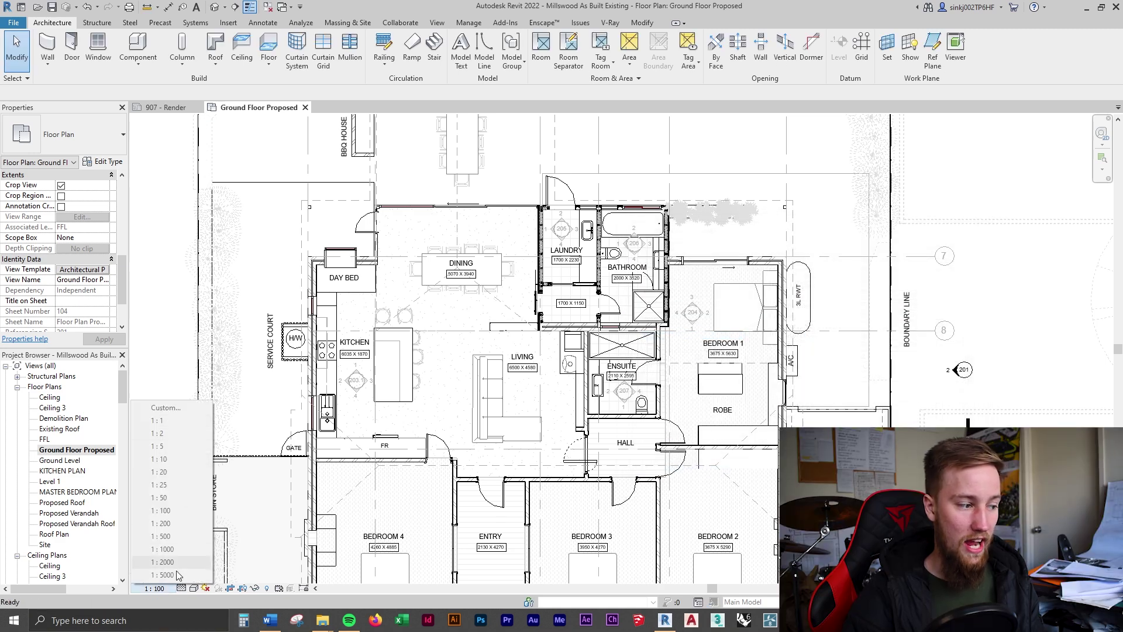
left_click(169, 267)
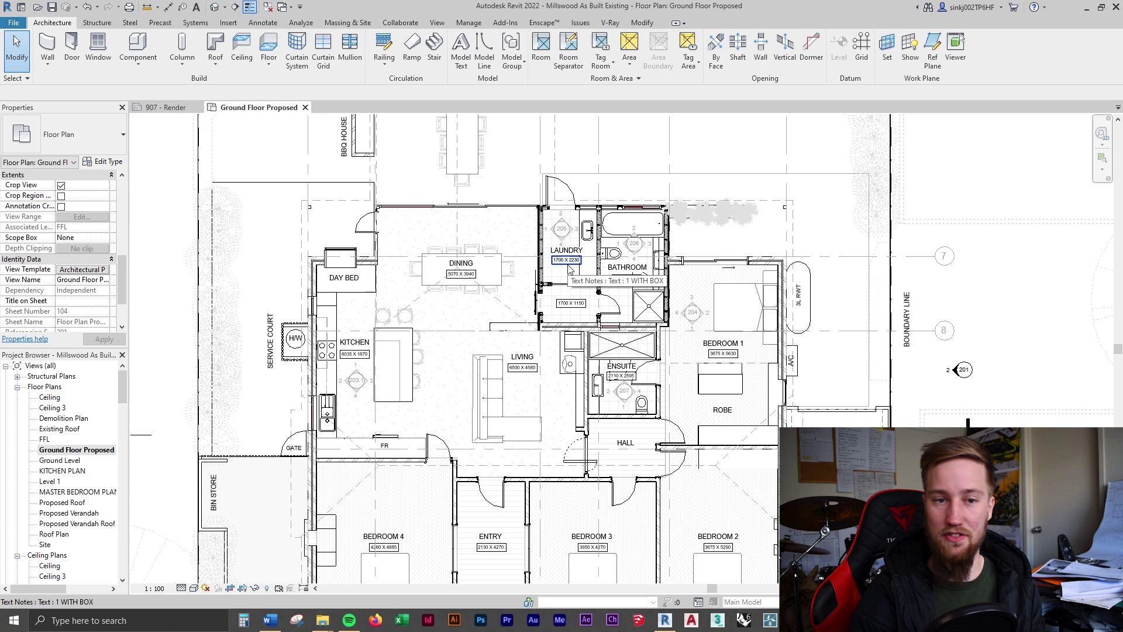
left_click(93, 270)
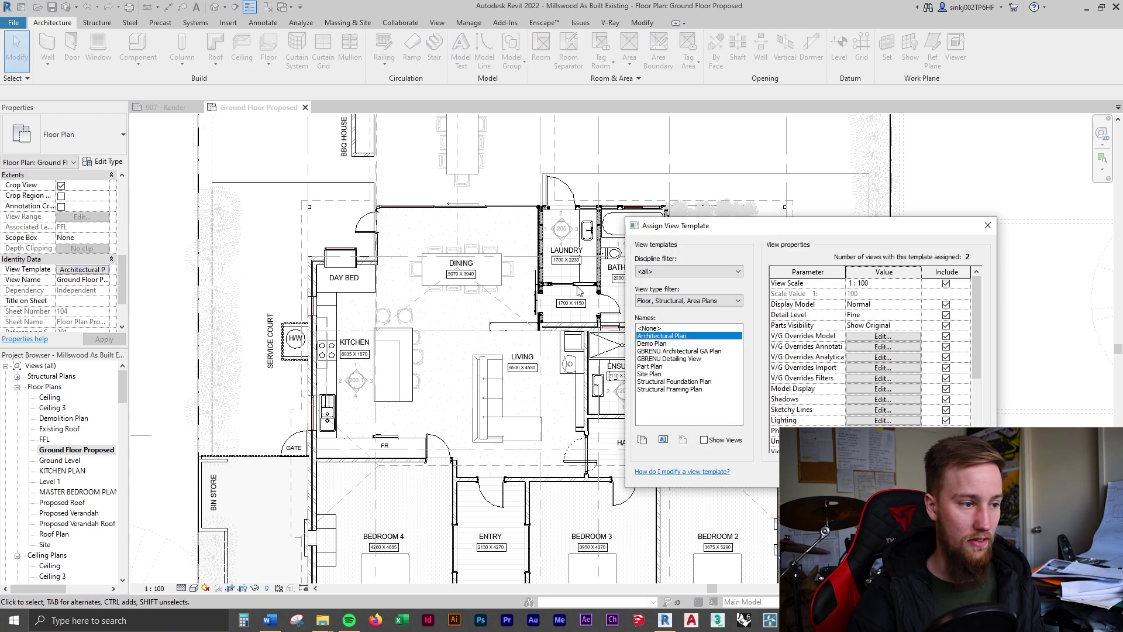
key("Return")
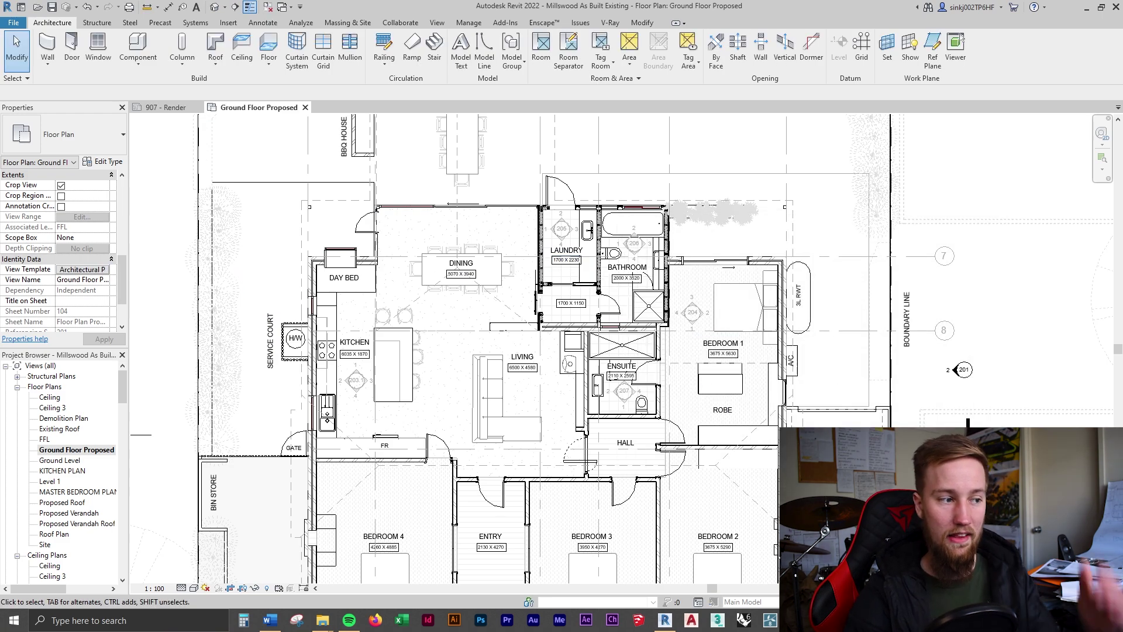
scroll(104, 471, "down", 2)
scroll(104, 471, "up", 2)
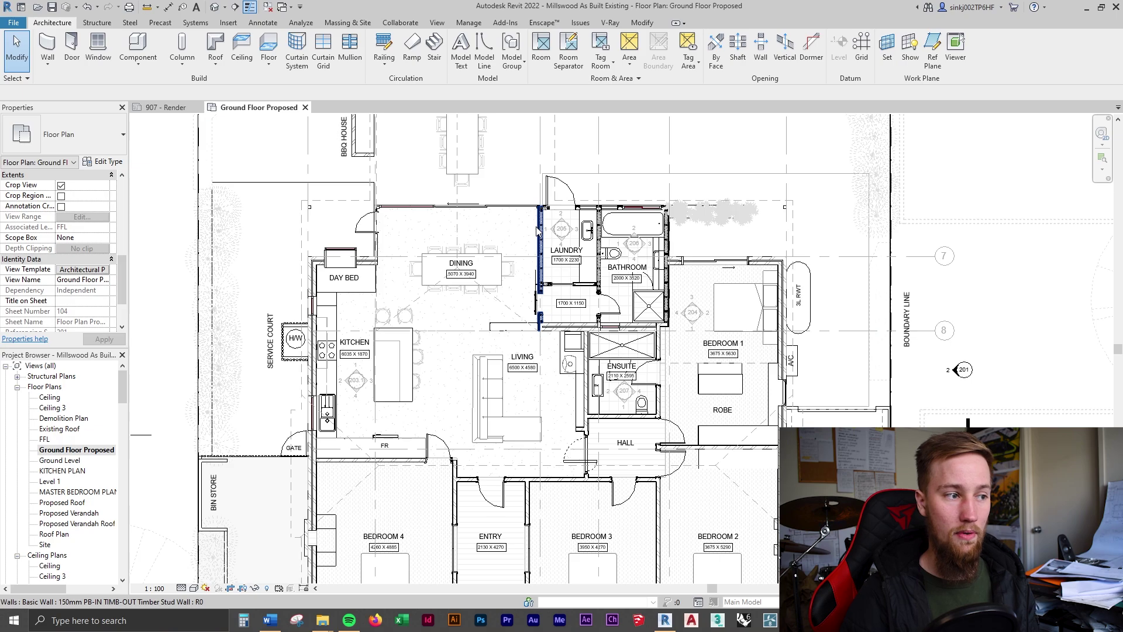
scroll(539, 202, "up", 2)
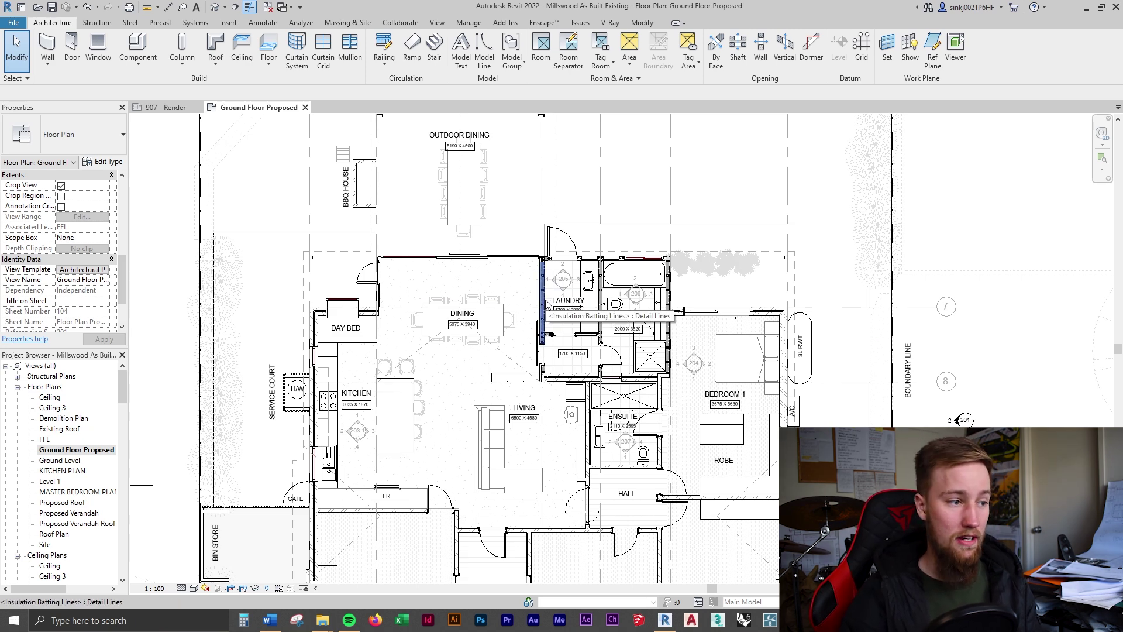
scroll(542, 296, "up", 3)
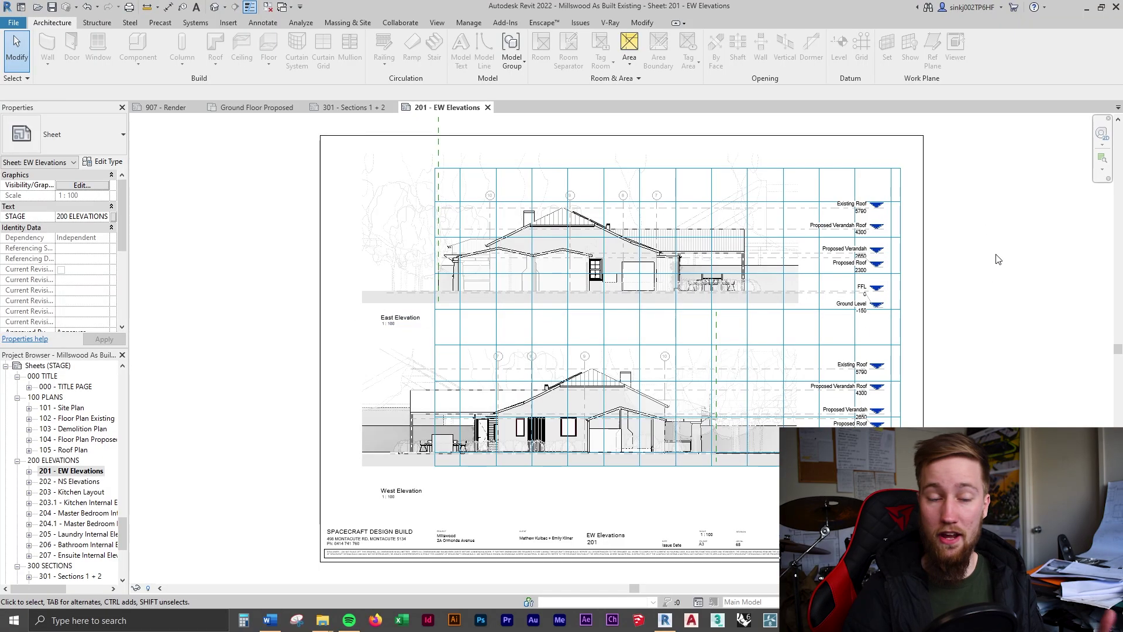
Hide the guide grid element in the 201 - EW Elevations sheet view
right_click(903, 209)
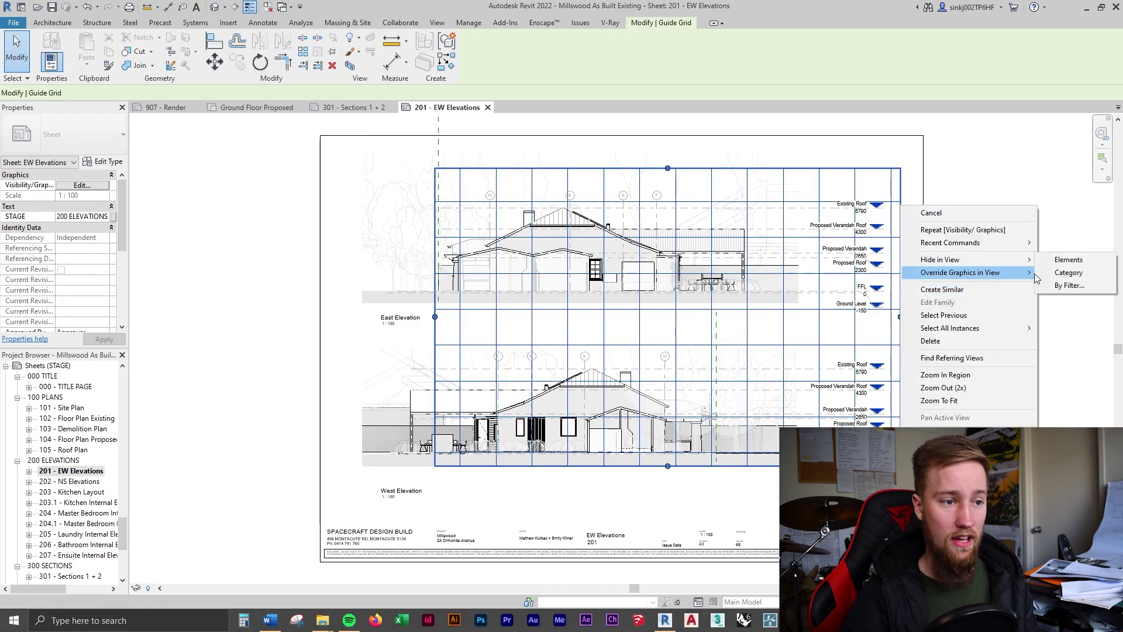
left_click(1068, 258)
scroll(694, 312, "up", 3)
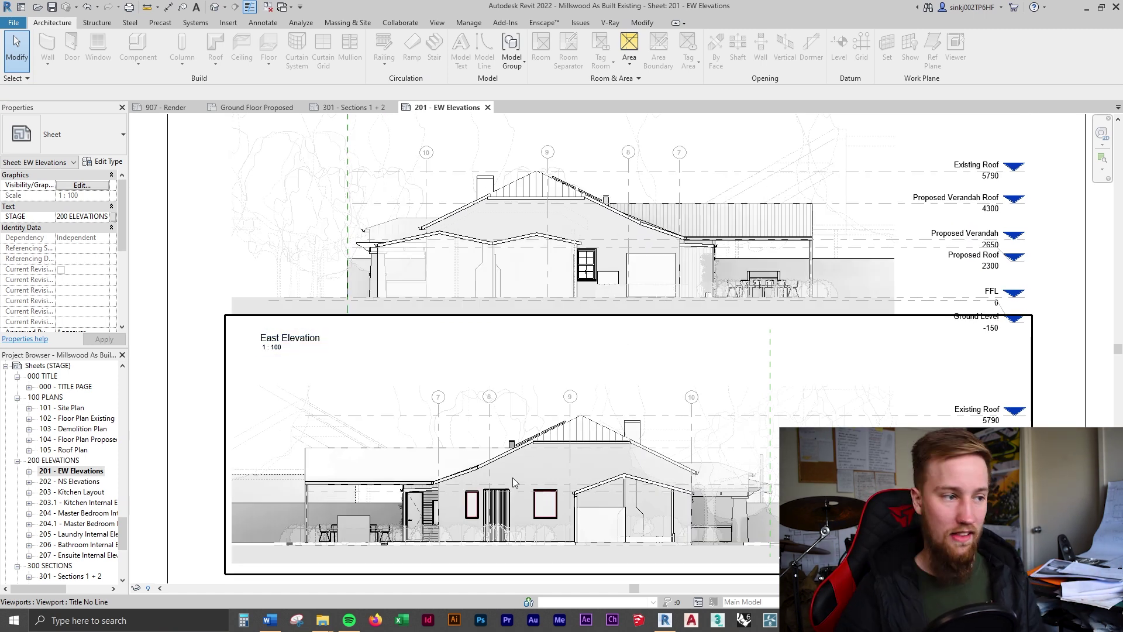
scroll(520, 471, "down", 3)
Open the 202 - NS Elevations sheet and hide its guide grid element in the view
left_click(85, 482)
double_click(86, 482)
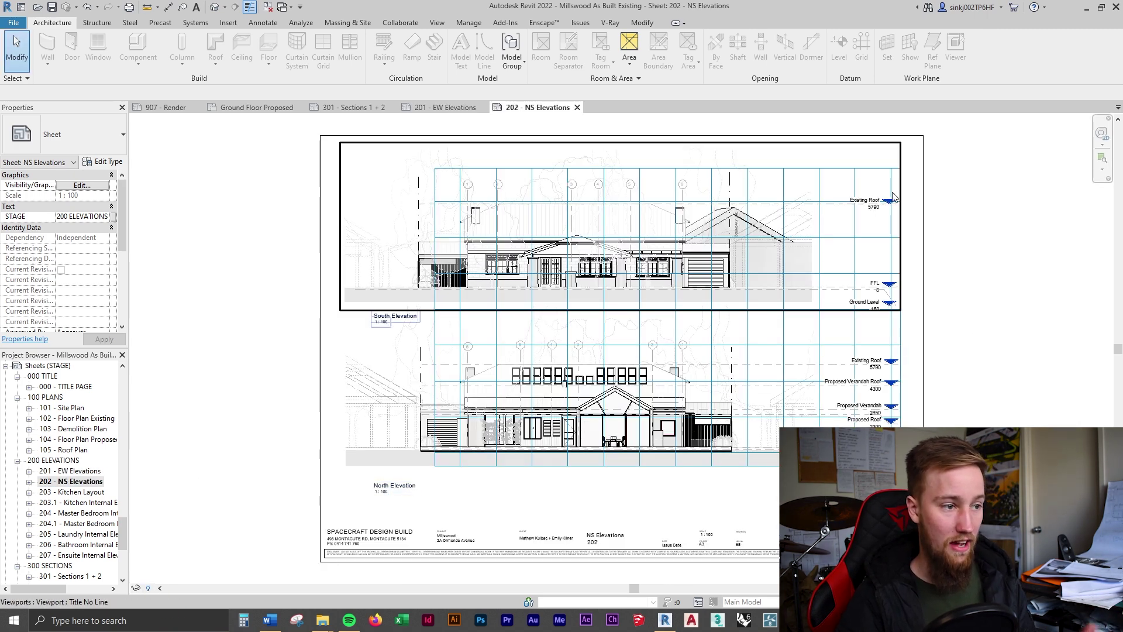
left_click(900, 375)
right_click(901, 375)
left_click(932, 106)
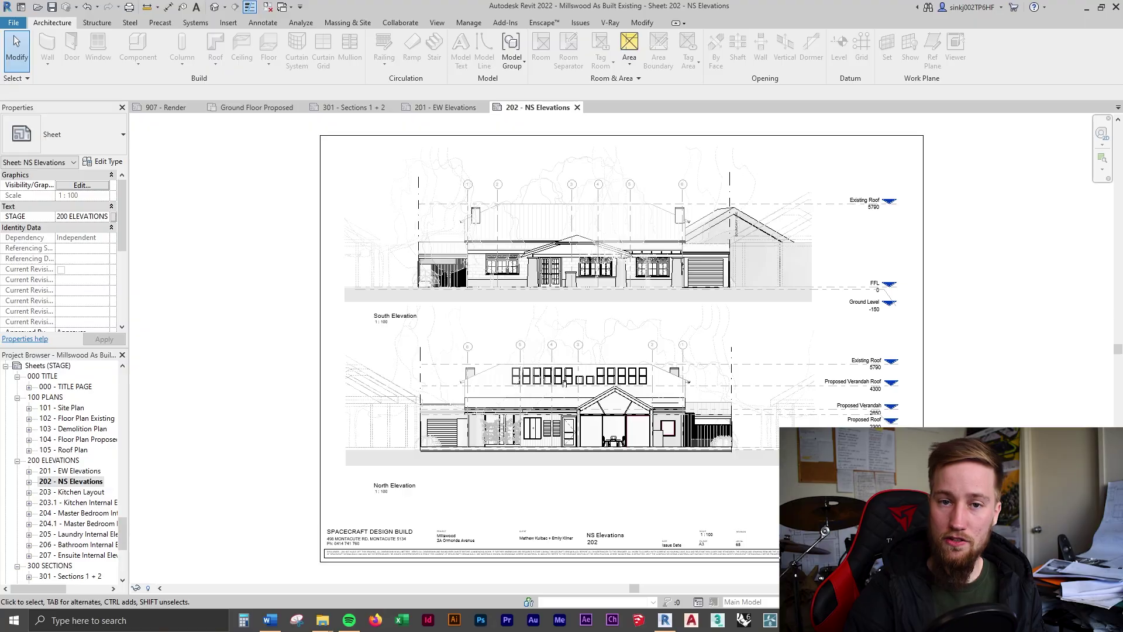
left_click(122, 534)
scroll(122, 532, "up", 1)
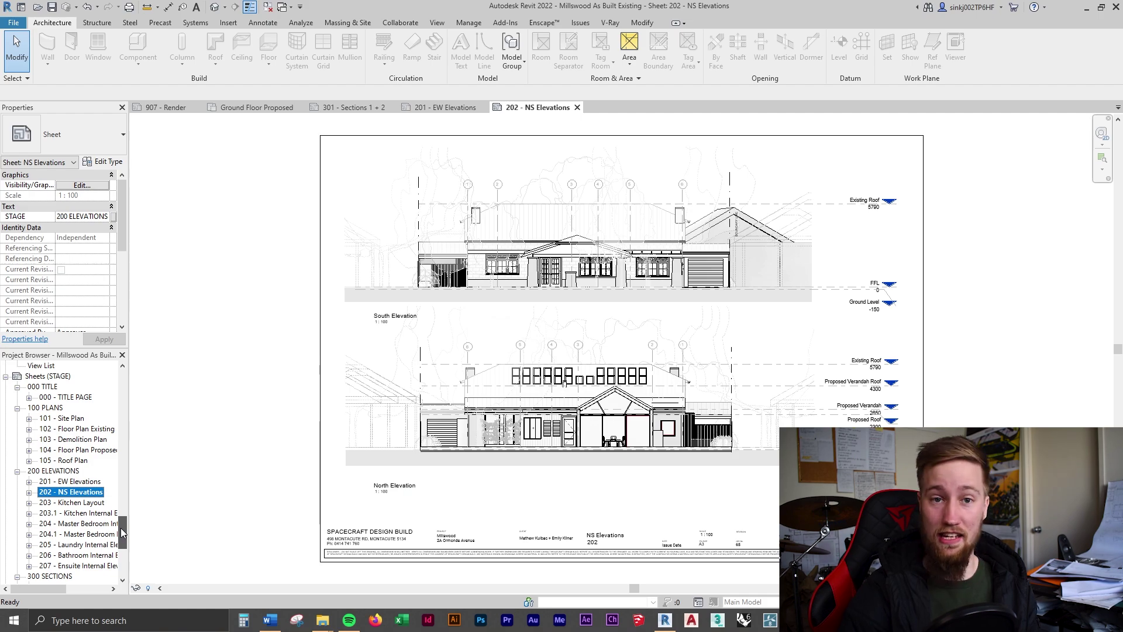
scroll(120, 528, "up", 5)
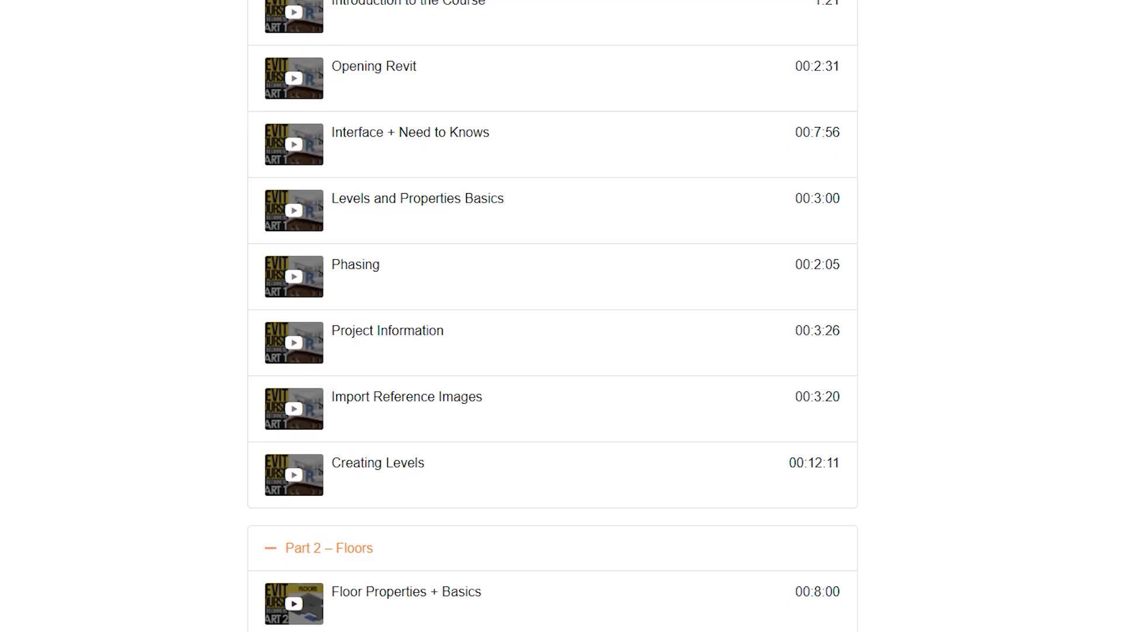
scroll(552, 315, "down", 5)
scroll(552, 316, "down", 20)
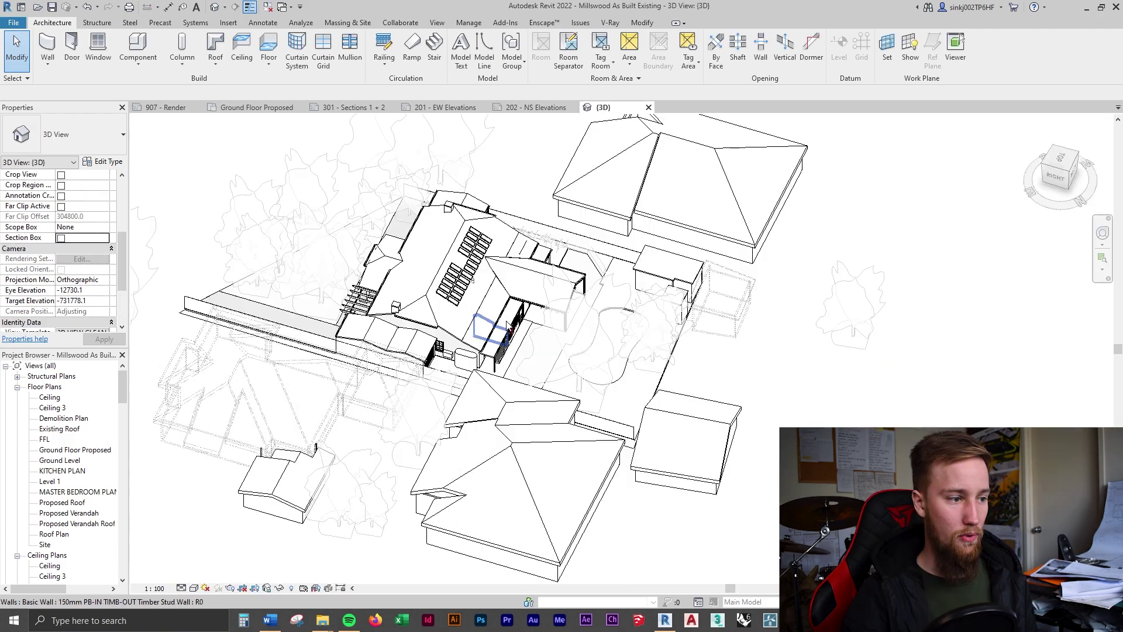
middle_click_drag(661, 374, 380, 293, "shift")
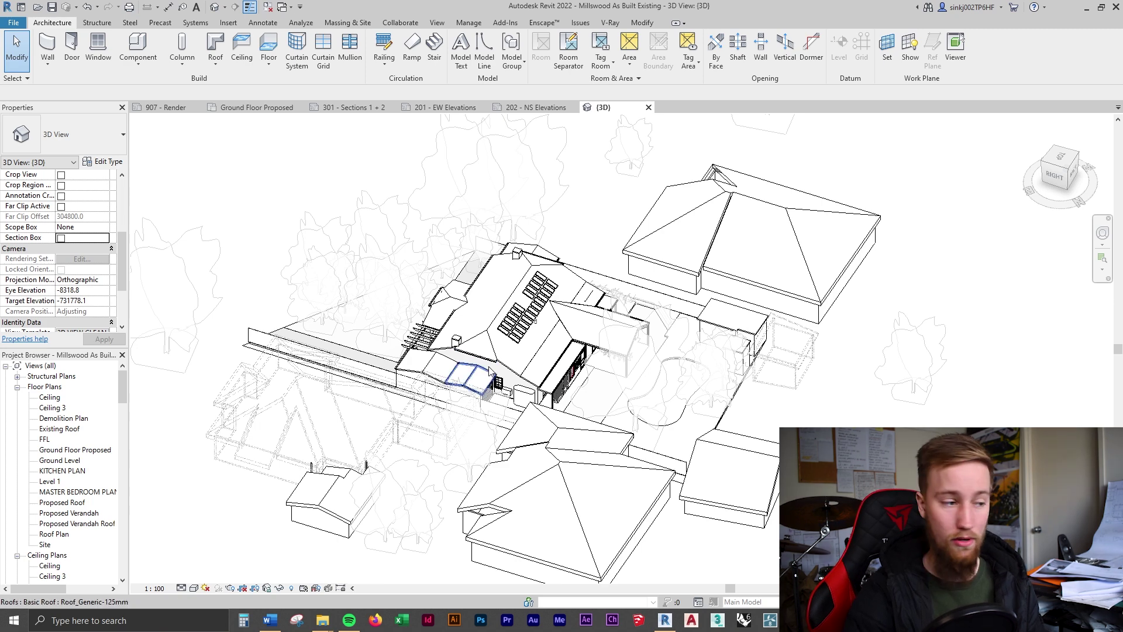
Open the 102 - Floor Plan Existing sheet to view the existing floor plan
scroll(564, 335, "up", 2)
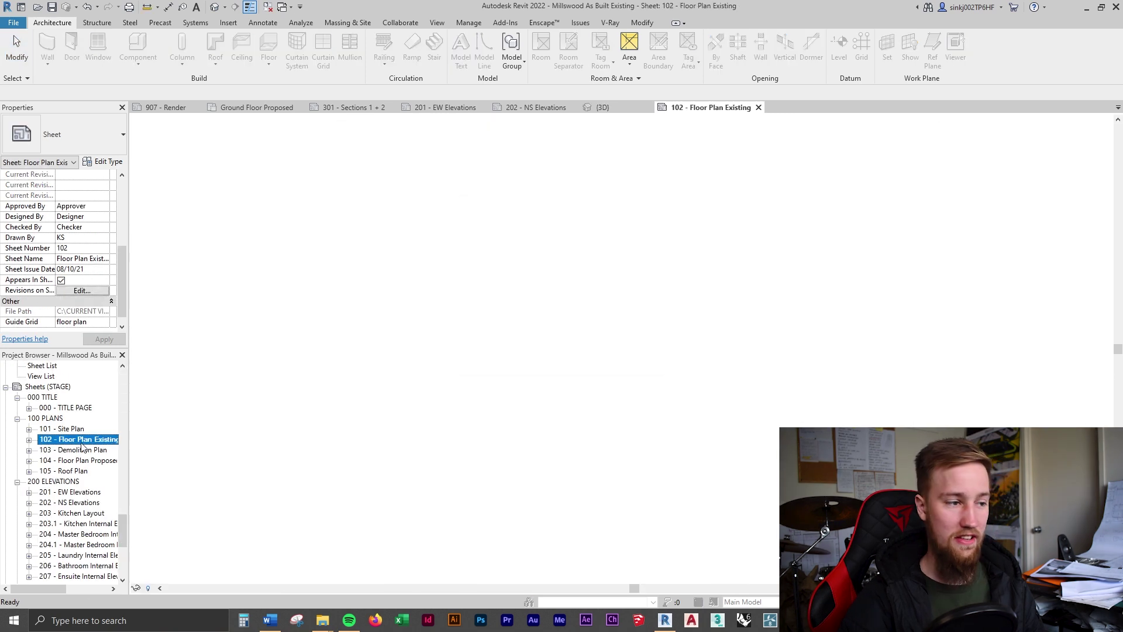
left_click(636, 355)
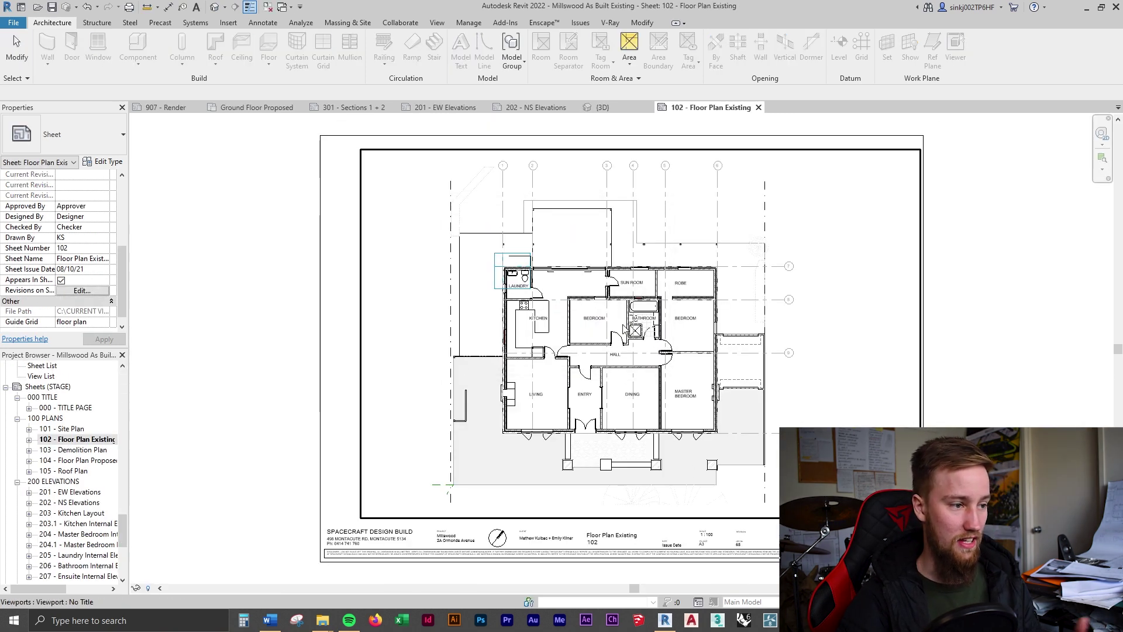
Open the 103 - Demolition Plan and 104 - Floor Plan Proposed sheets to compare them with the existing plan
scroll(573, 287, "up", 1)
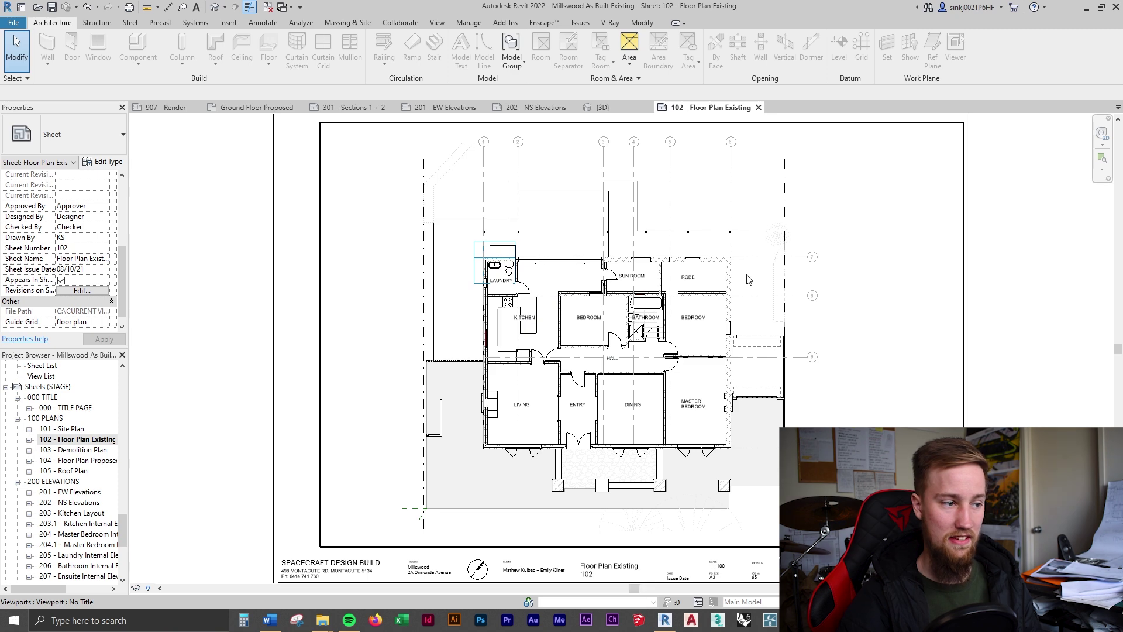
double_click(74, 449)
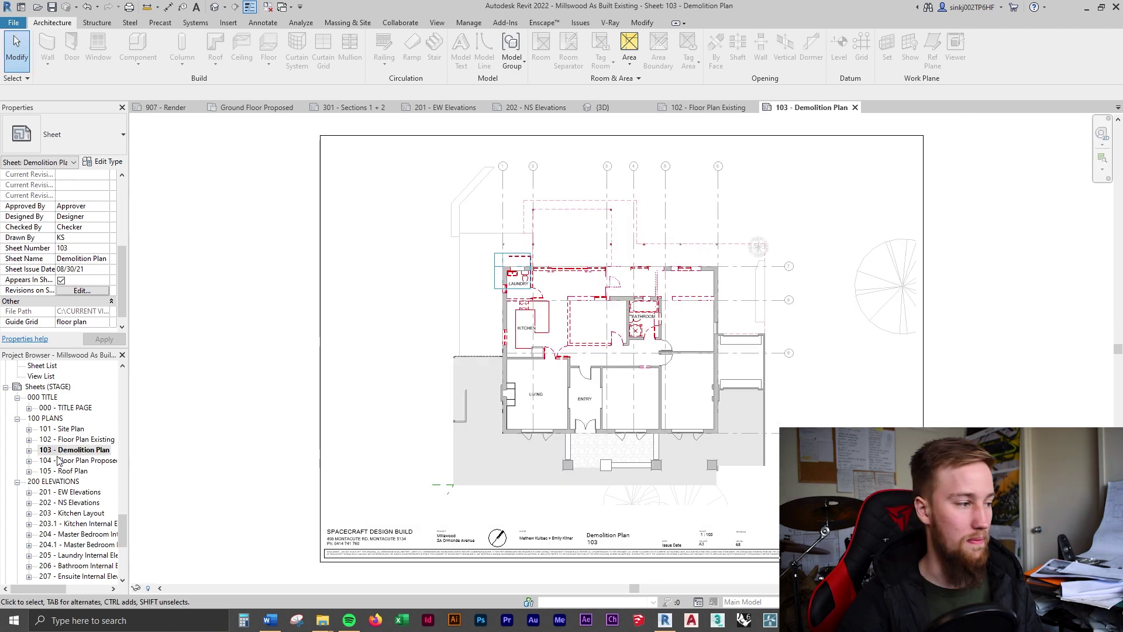
double_click(64, 460)
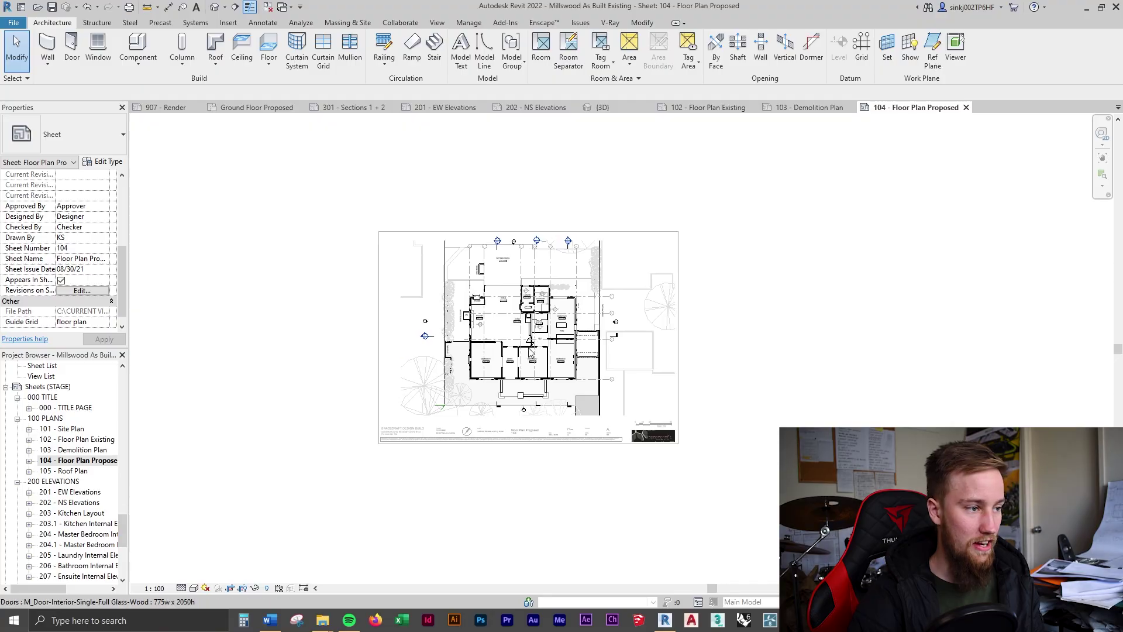
Activate the floor plan view on sheet 104 and examine the Phase Filter options in its Architectural Plan view template
scroll(531, 352, "up", 3)
double_click(530, 351)
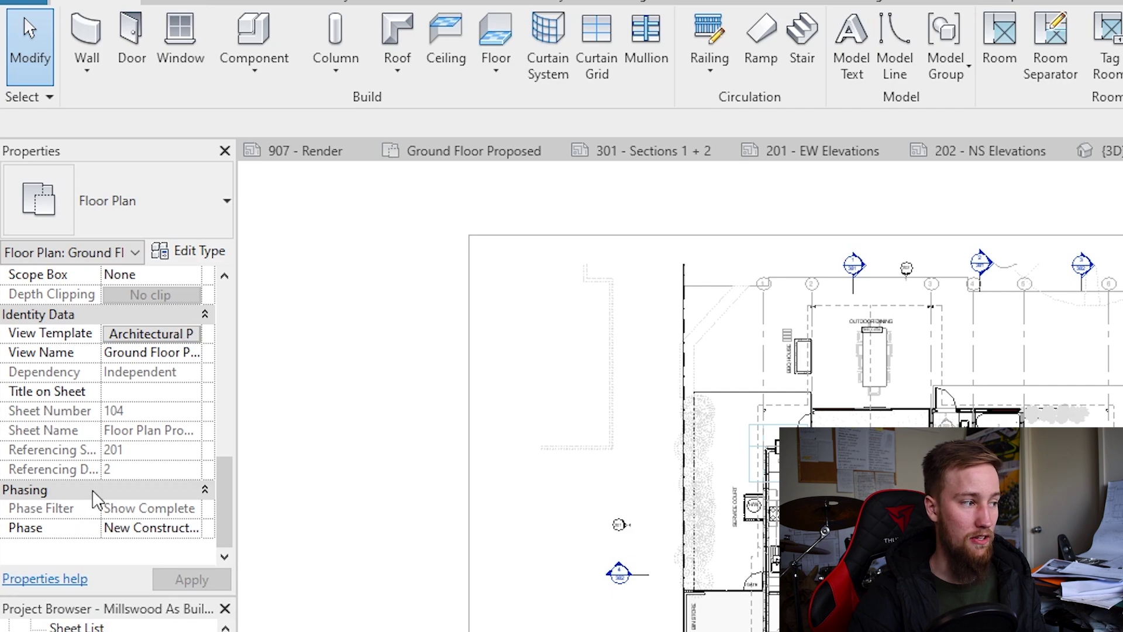
left_click(125, 336)
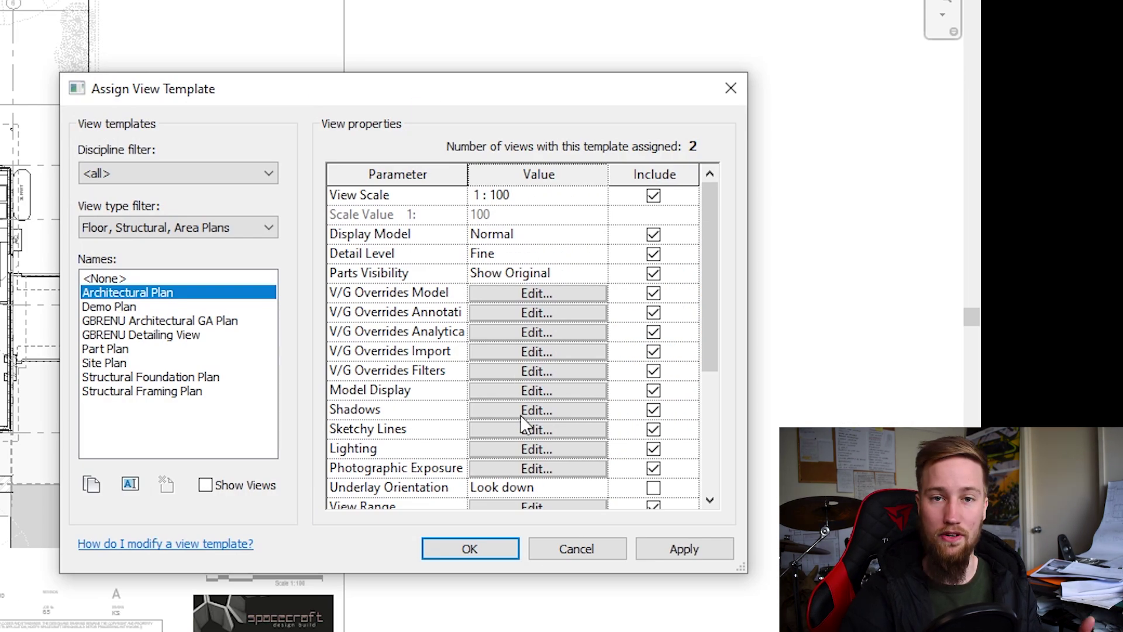
scroll(444, 368, "down", 3)
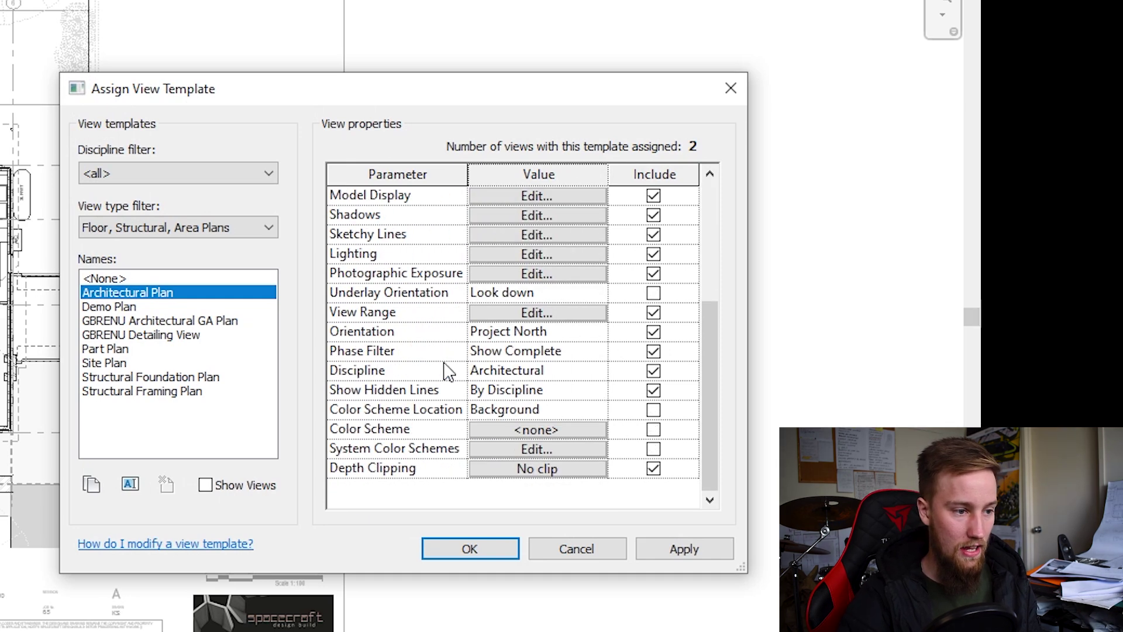
left_click(580, 354)
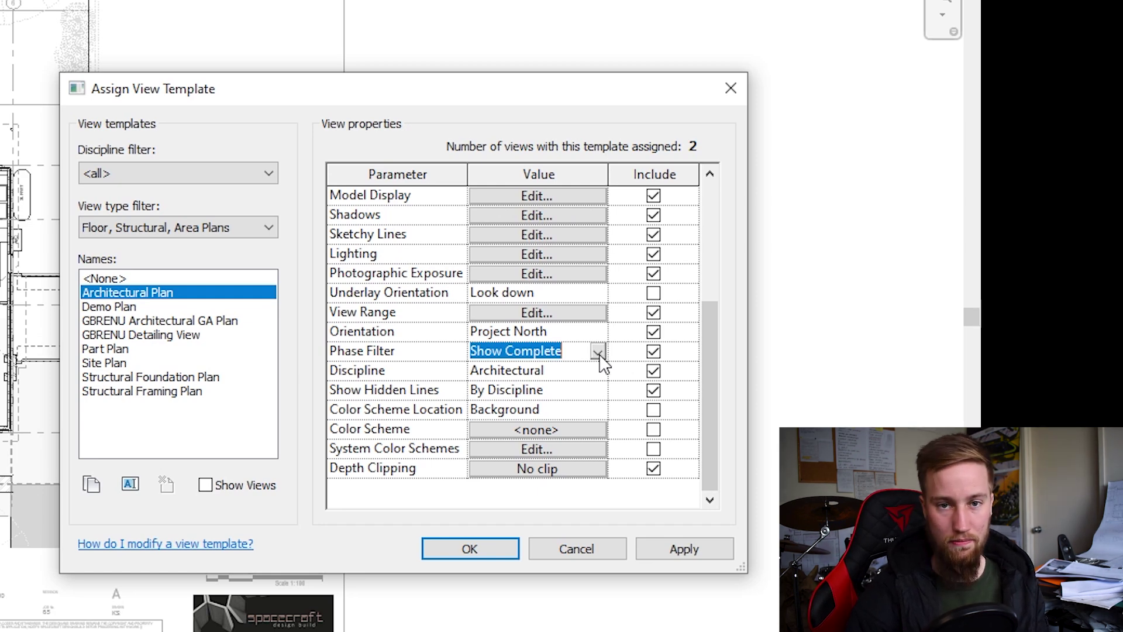
left_click(598, 352)
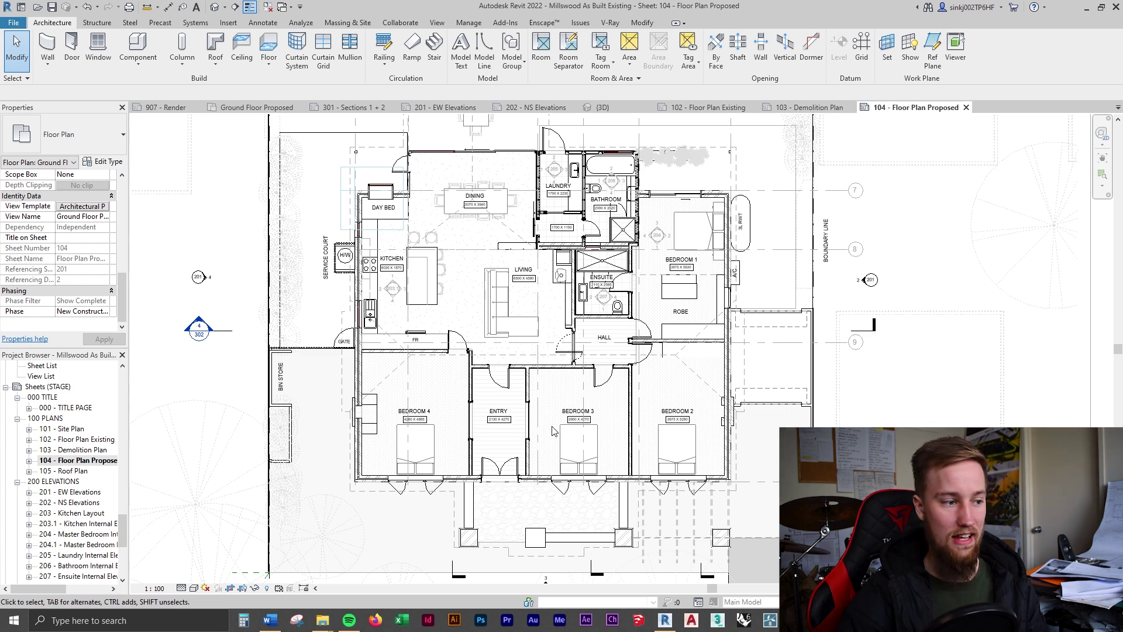
Check the phasing properties of the exterior wall beside the kitchen and the phase options of the floor plan view
scroll(356, 348, "up", 3)
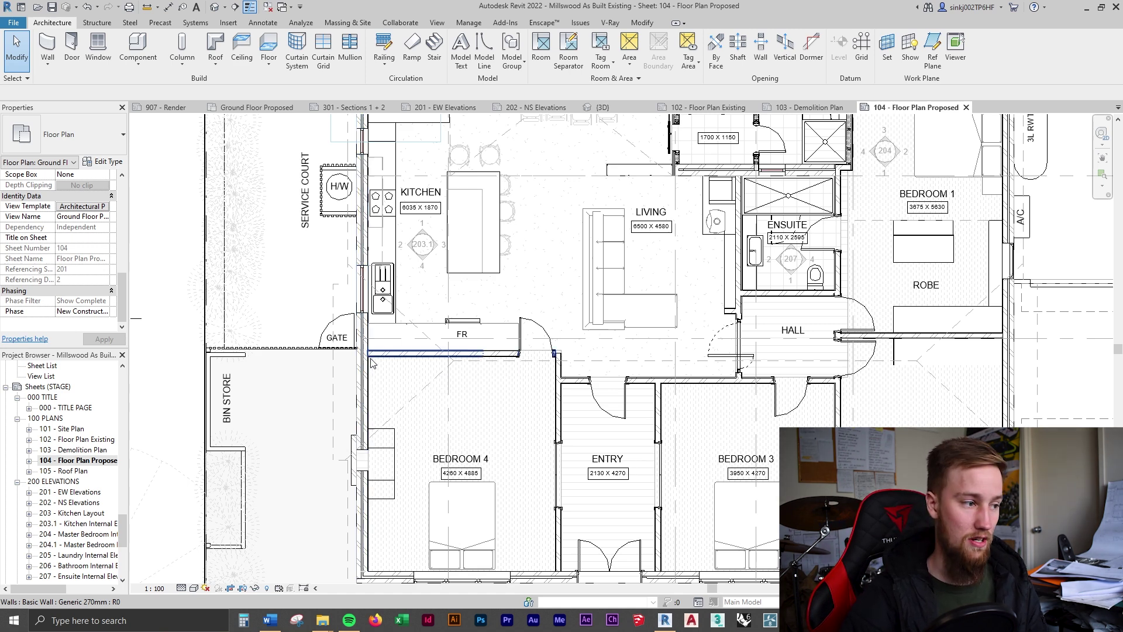
middle_click_drag(363, 375, 365, 412)
left_click(365, 413)
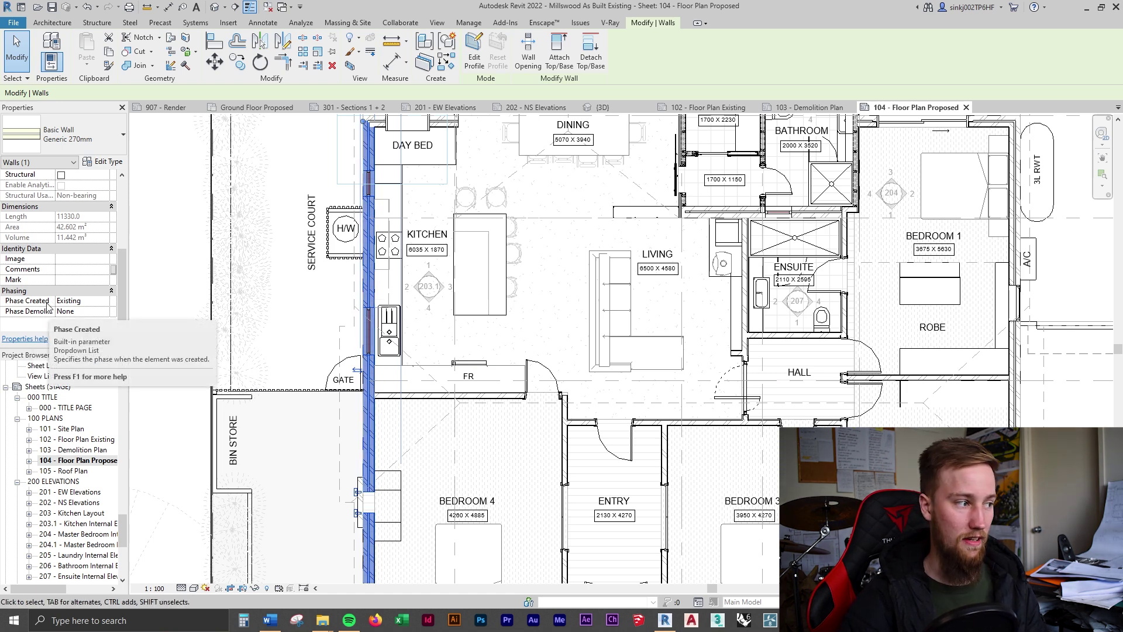
key("Escape")
left_click(106, 313)
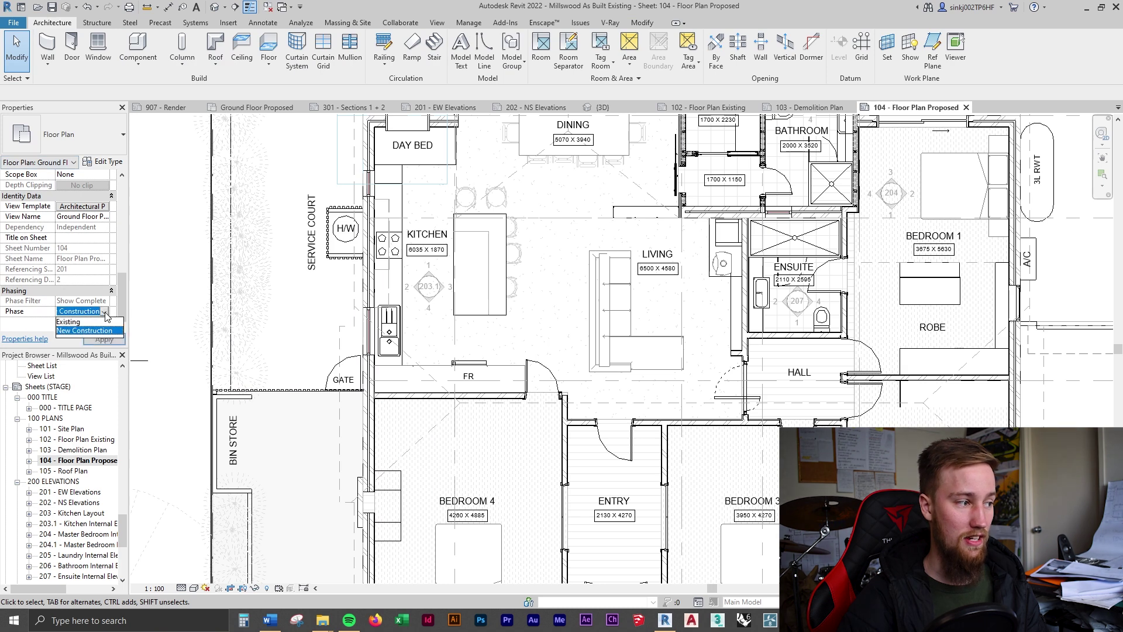
Try to set the kitchen exterior wall's Phase Created to New Construction
left_click(366, 292)
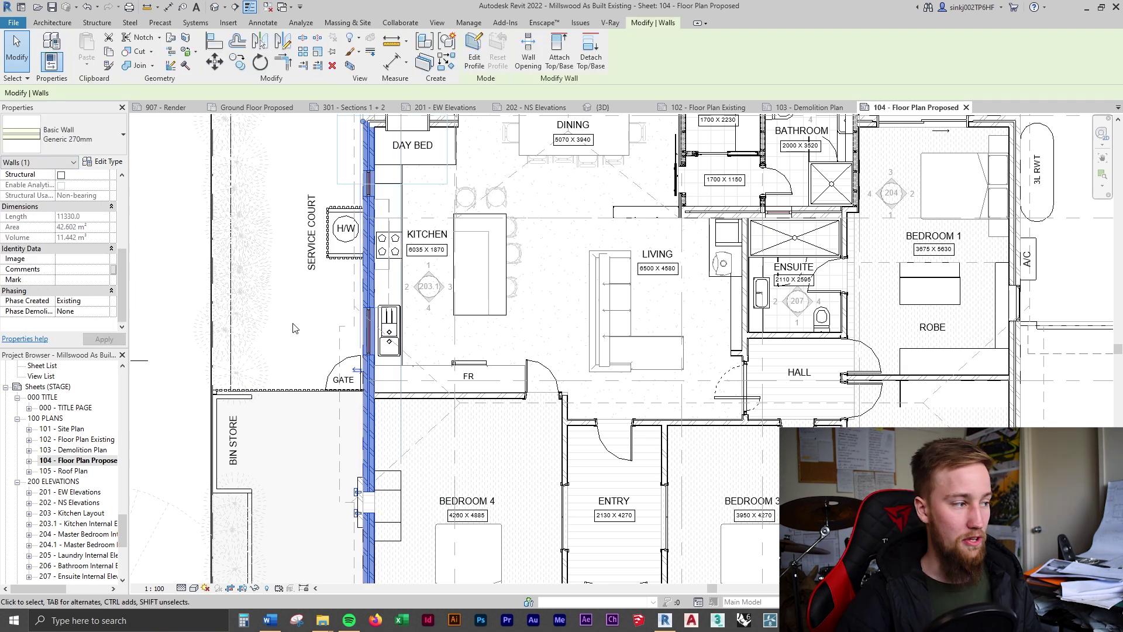
left_click(108, 305)
left_click(106, 322)
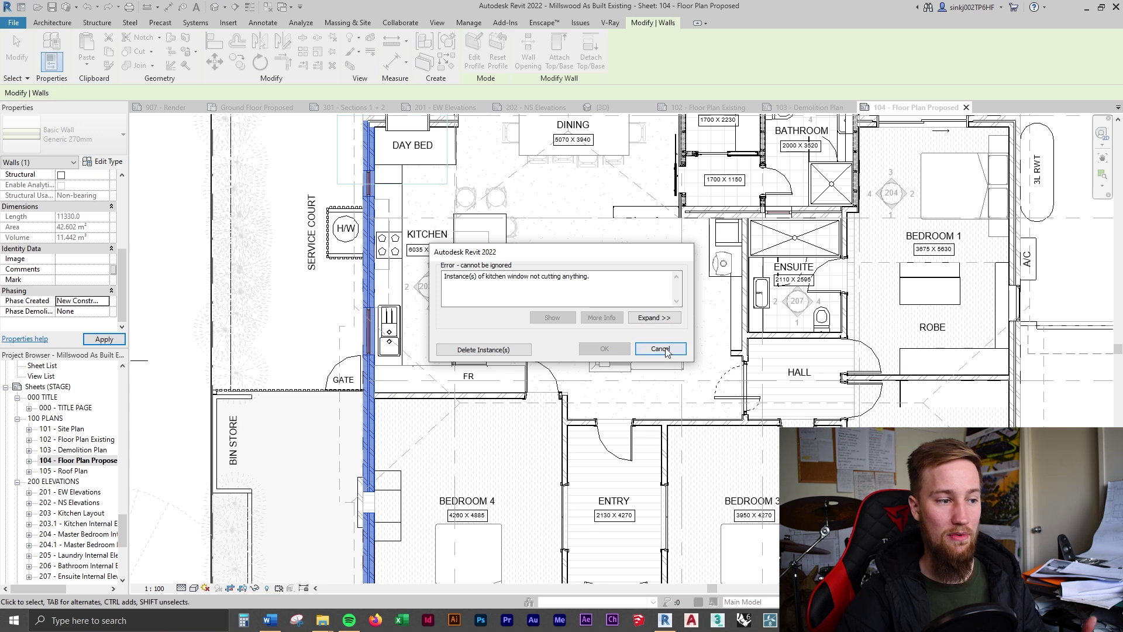
left_click(665, 349)
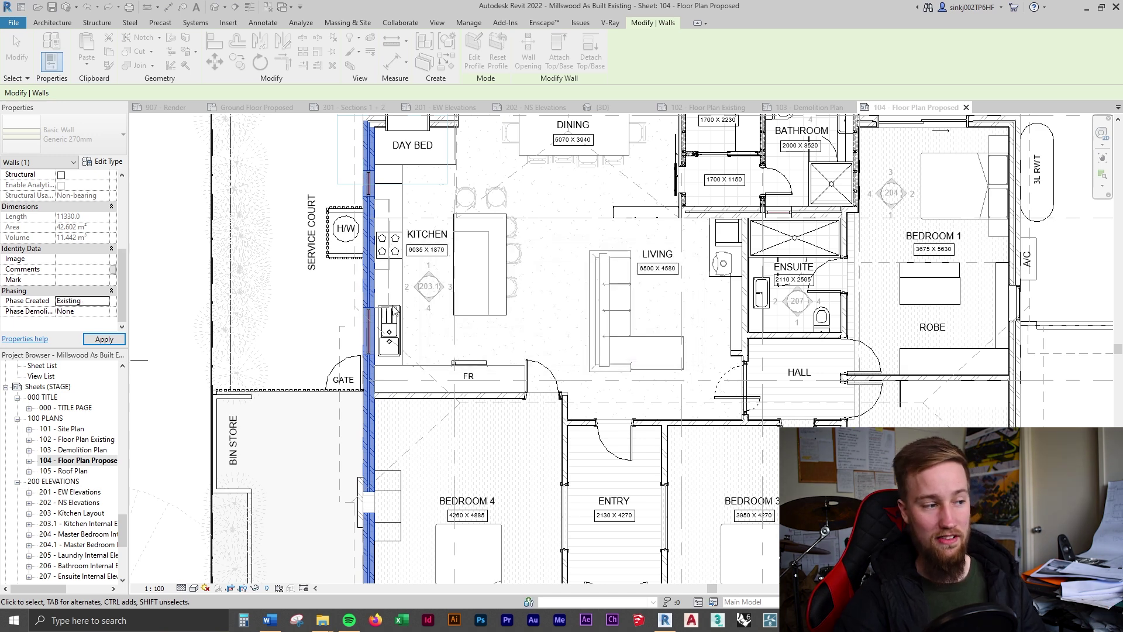
key("Escape")
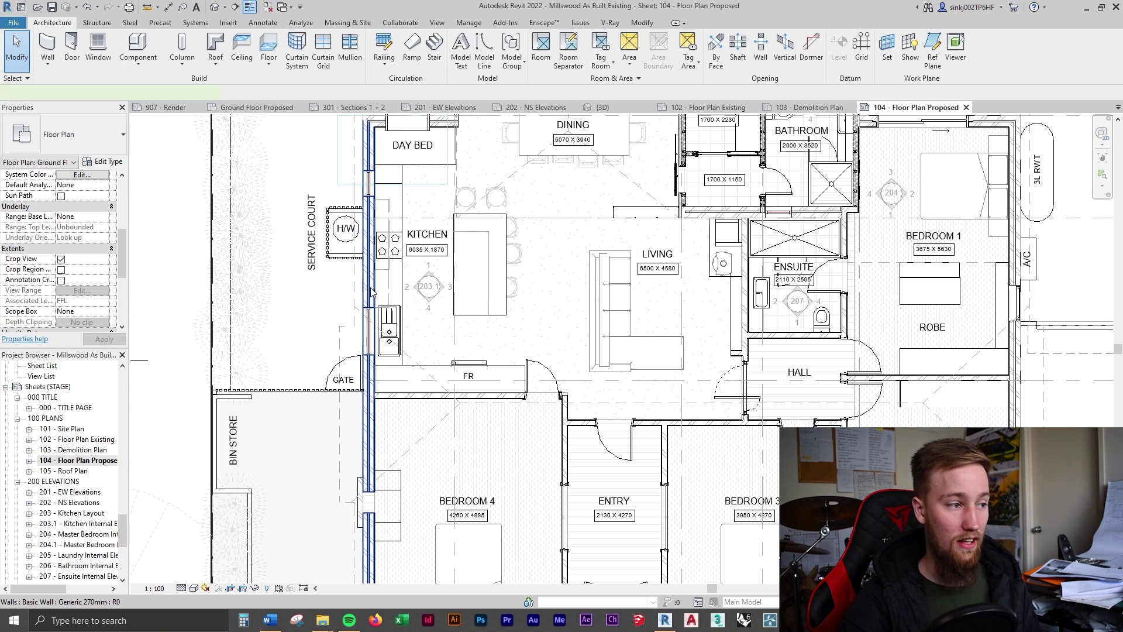
Review the Phase Demolished options for the exterior wall beside the kitchen without changing them
left_click(372, 293)
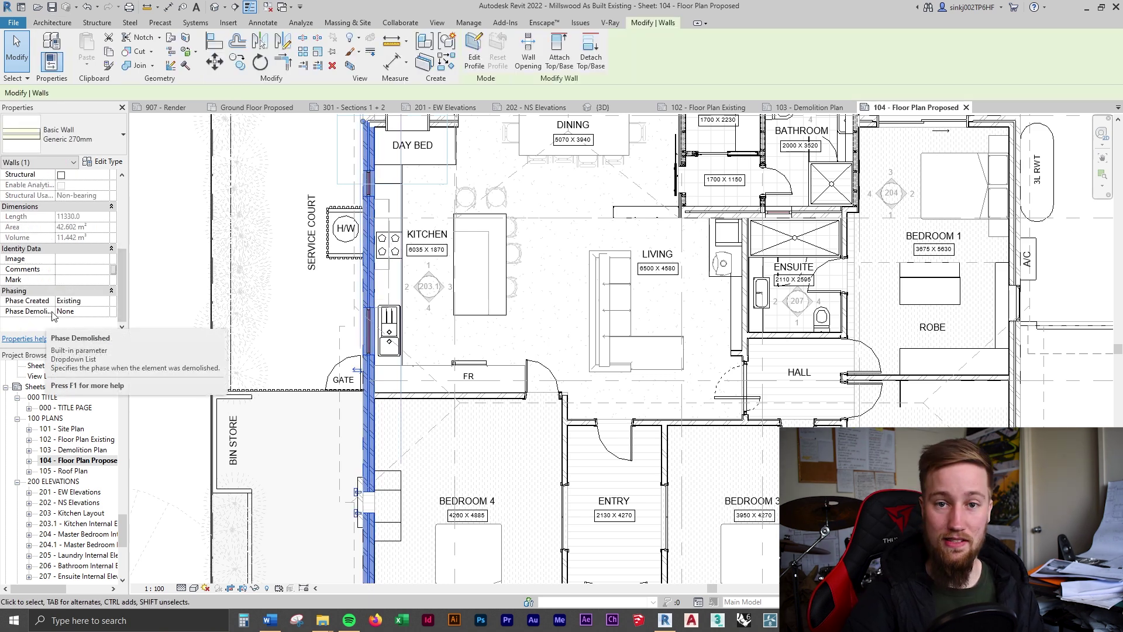
left_click(106, 315)
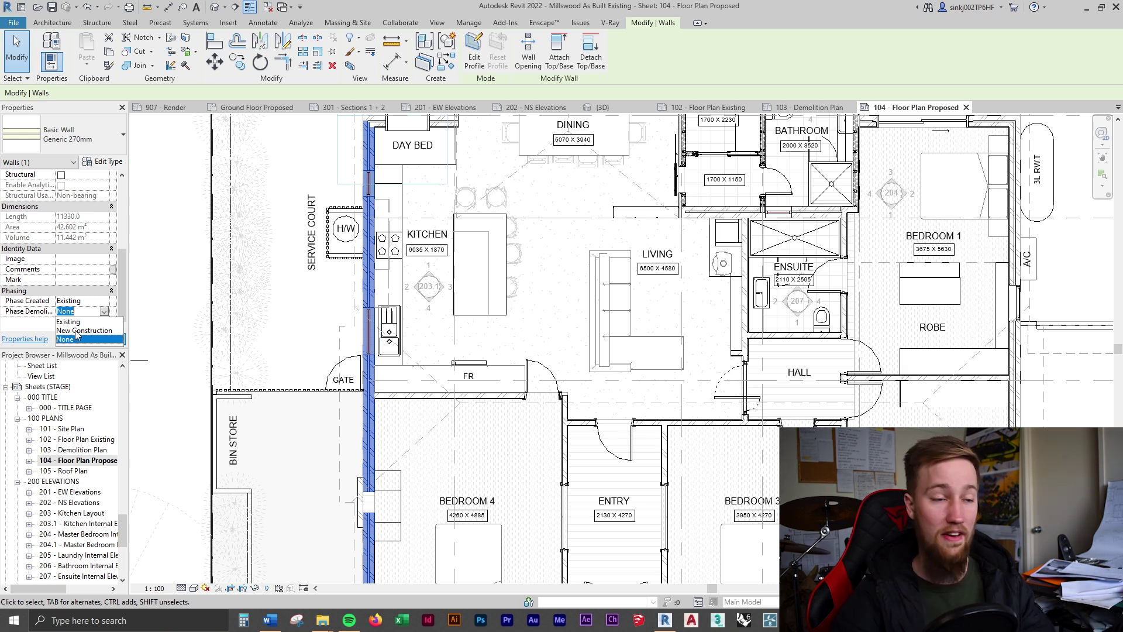
left_click(145, 286)
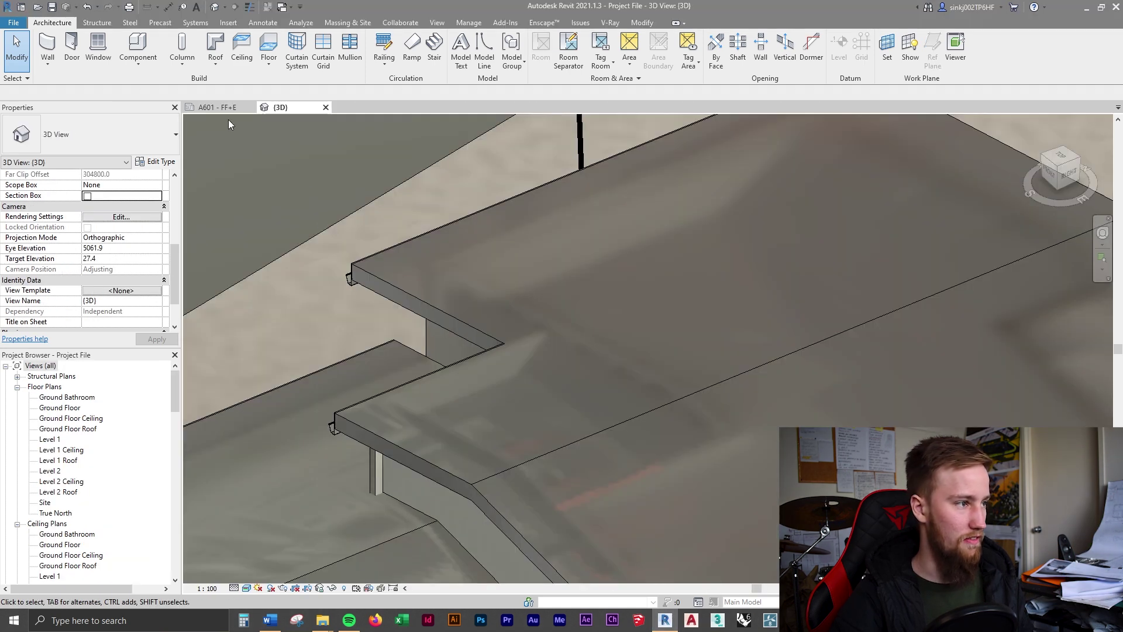
Open the tower project's 3D view from the A601 - FF+E sheet and inspect the rooftop model group
left_click(227, 110)
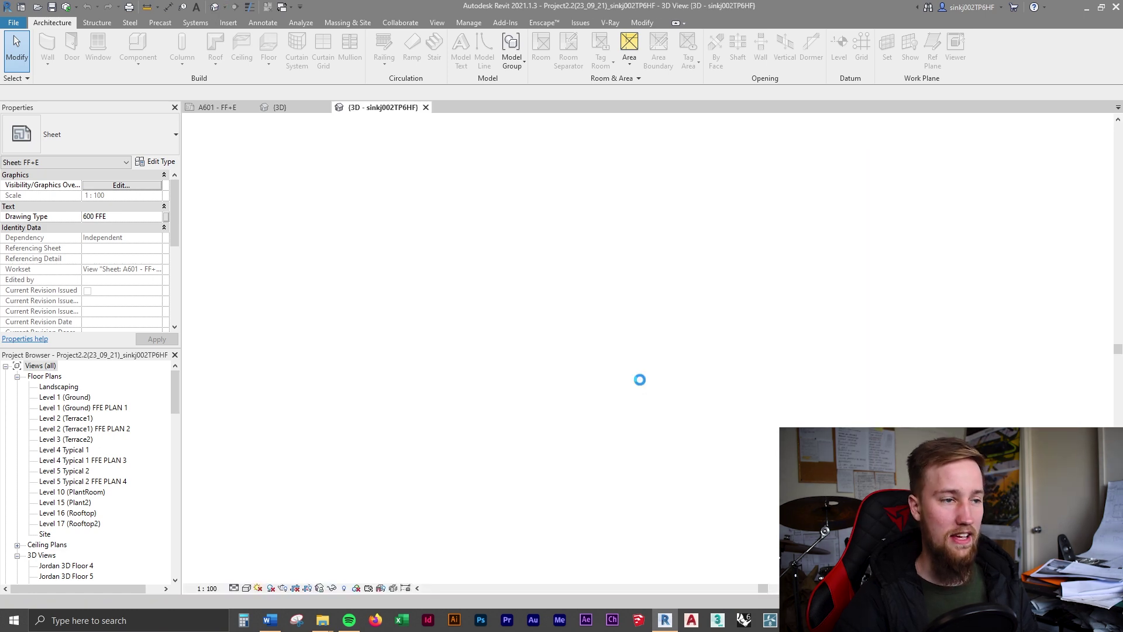
scroll(687, 350, "up", 5)
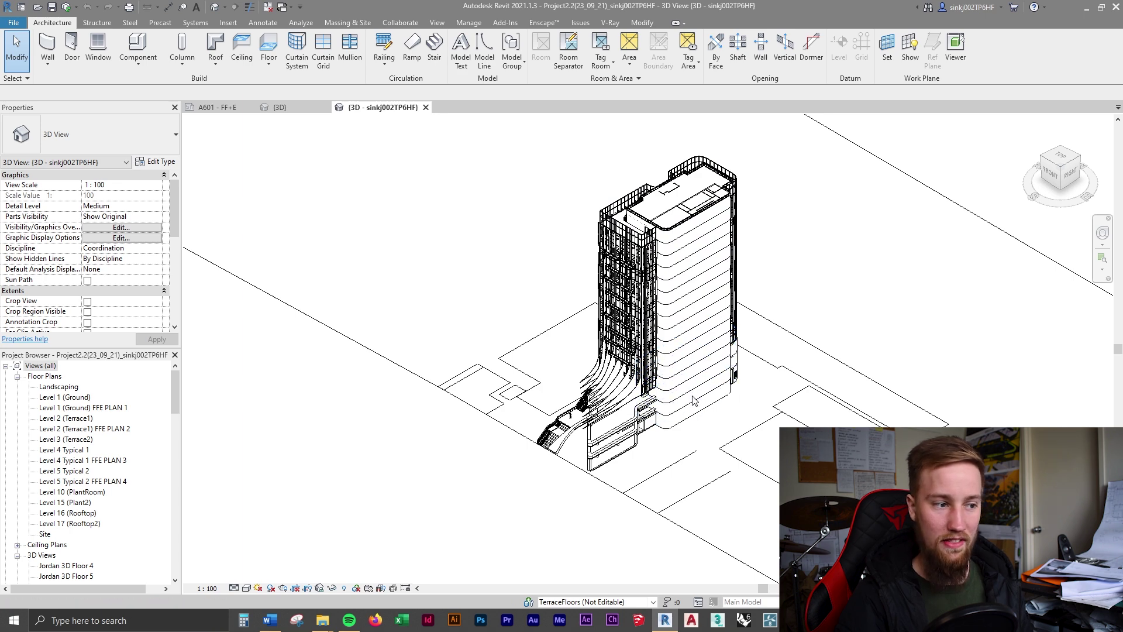
left_click(682, 229)
scroll(682, 229, "up", 5)
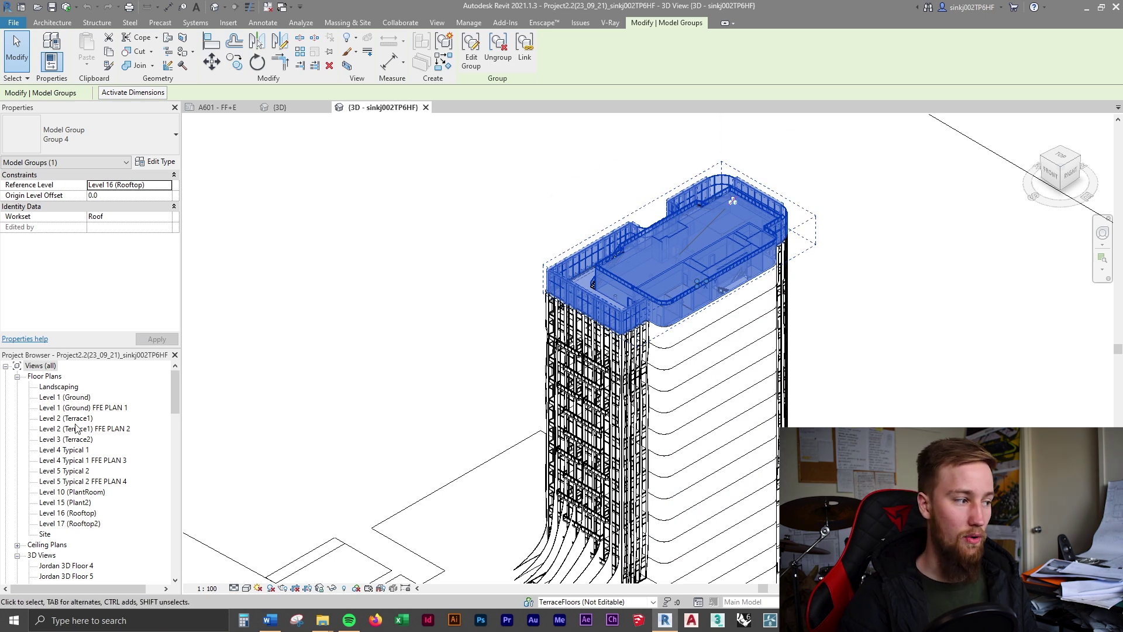
key("Escape")
Open the Level 1 (Ground) floor plan and select the model group containing the stairs, lift lobby and toilets
double_click(73, 397)
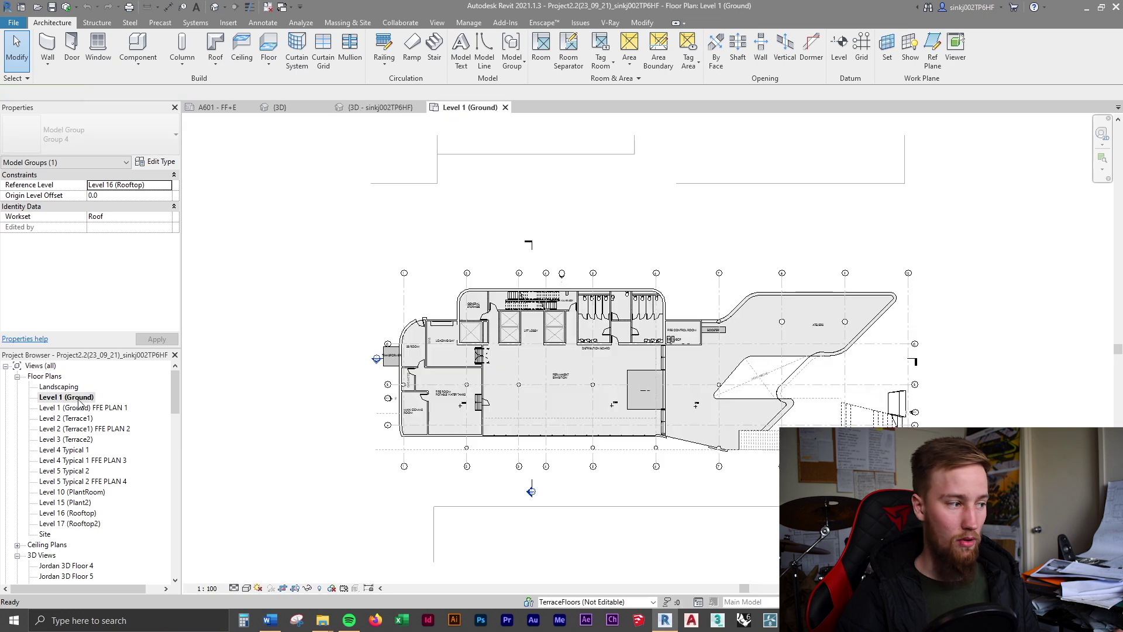
scroll(565, 309, "up", 3)
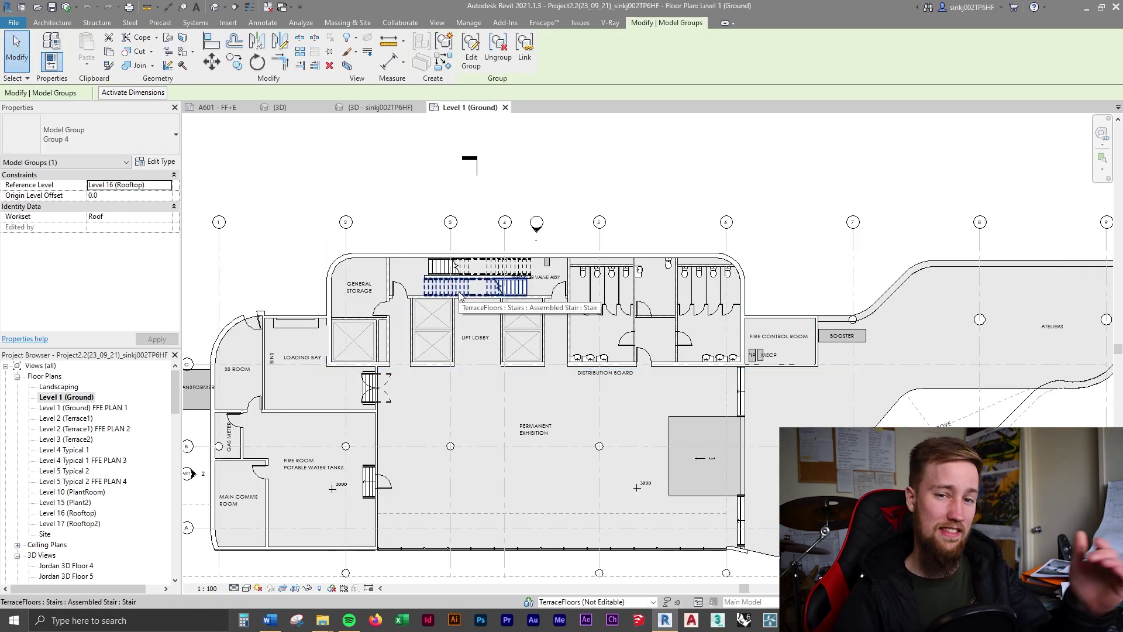
left_click(442, 251)
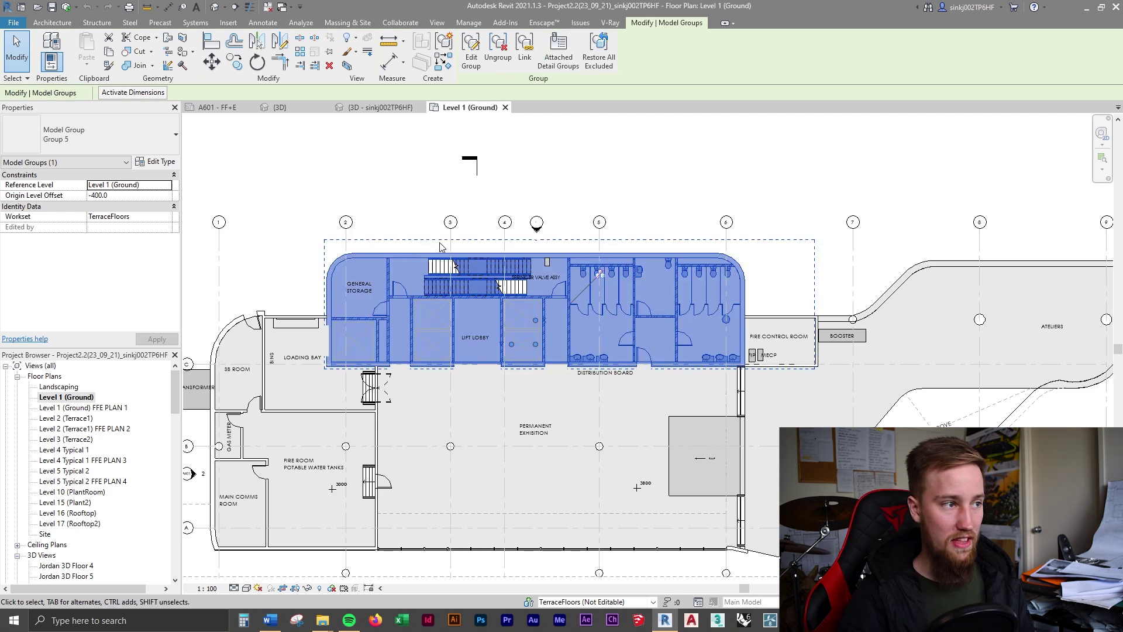
left_click(497, 50)
Select the separate ramp elements at the far end of the ground floor and inspect the Create Group command without grouping them
middle_click_drag(970, 352, 830, 323)
scroll(829, 323, "down", 3)
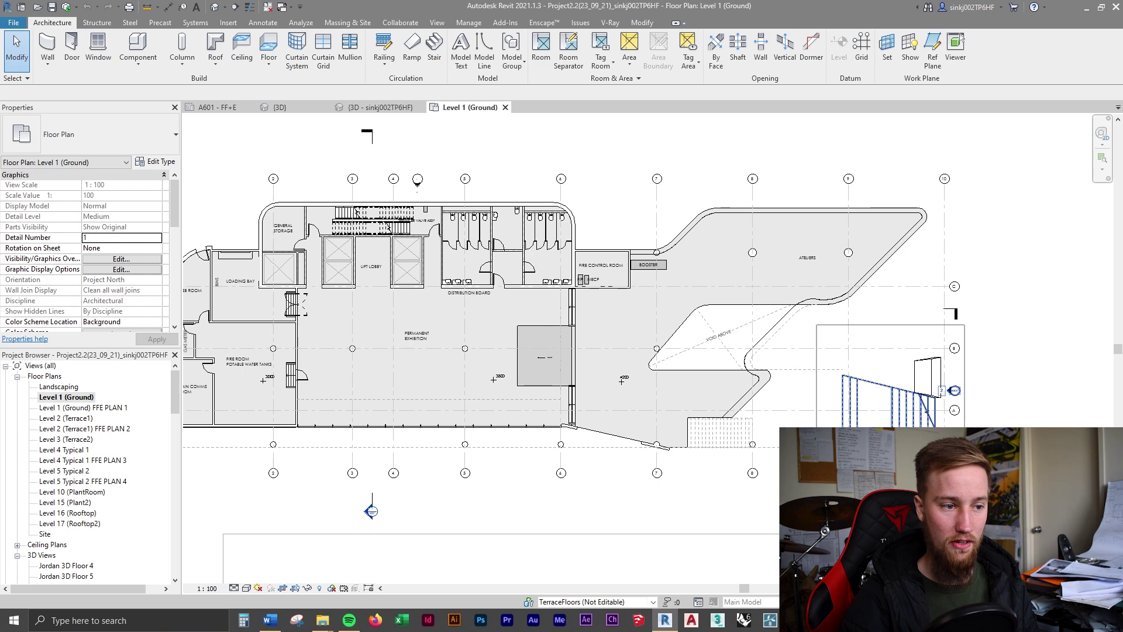
left_click(901, 424)
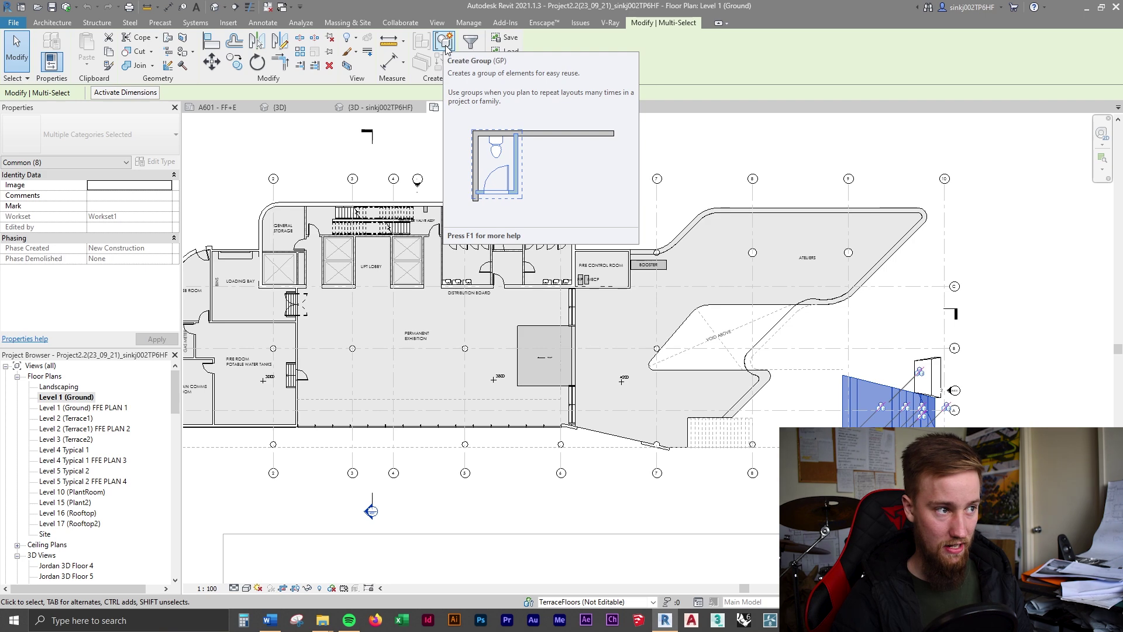
key("Escape")
Reselect the model group around the stairs, lift lobby and toilets to examine its extent in the plan
left_click(524, 242)
middle_click_drag(351, 213, 448, 255)
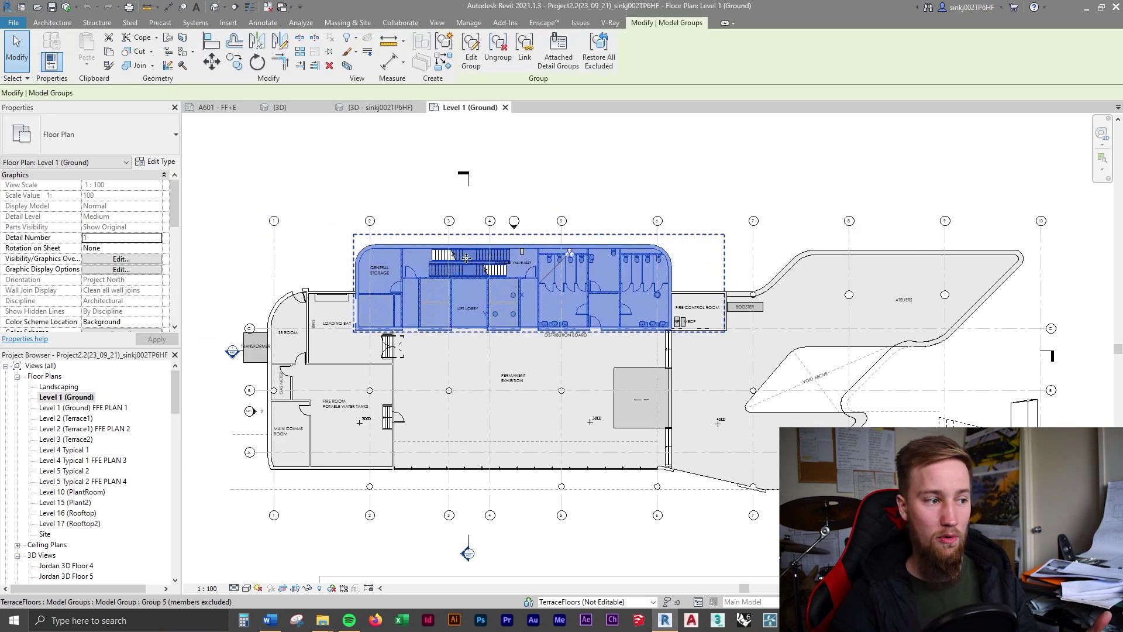
key("Escape")
left_click(626, 287)
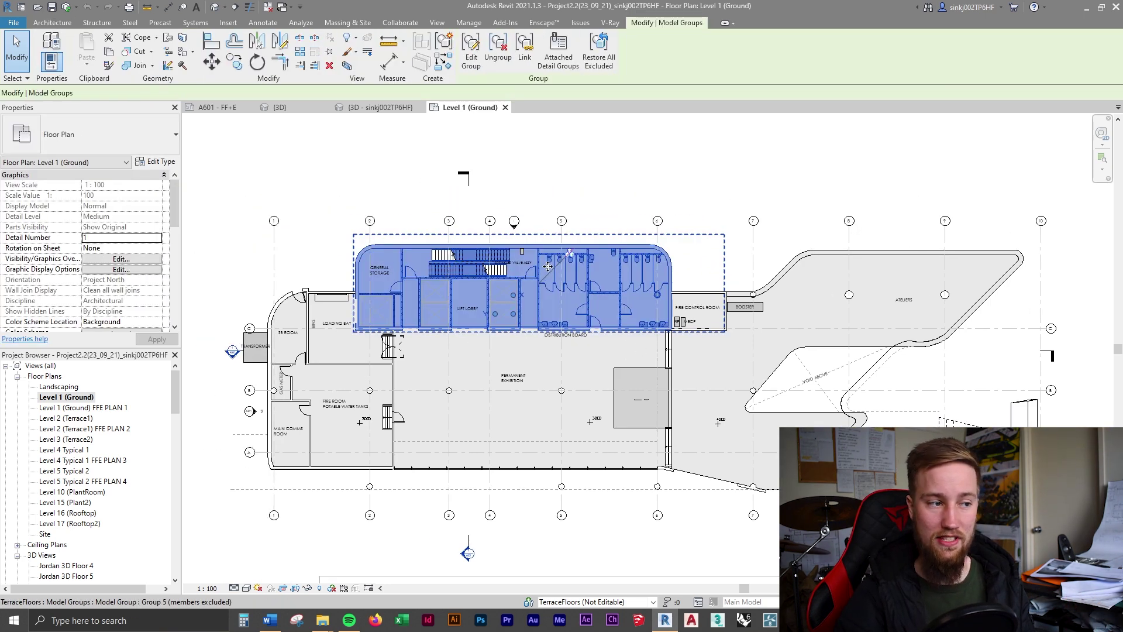
double_click(619, 269)
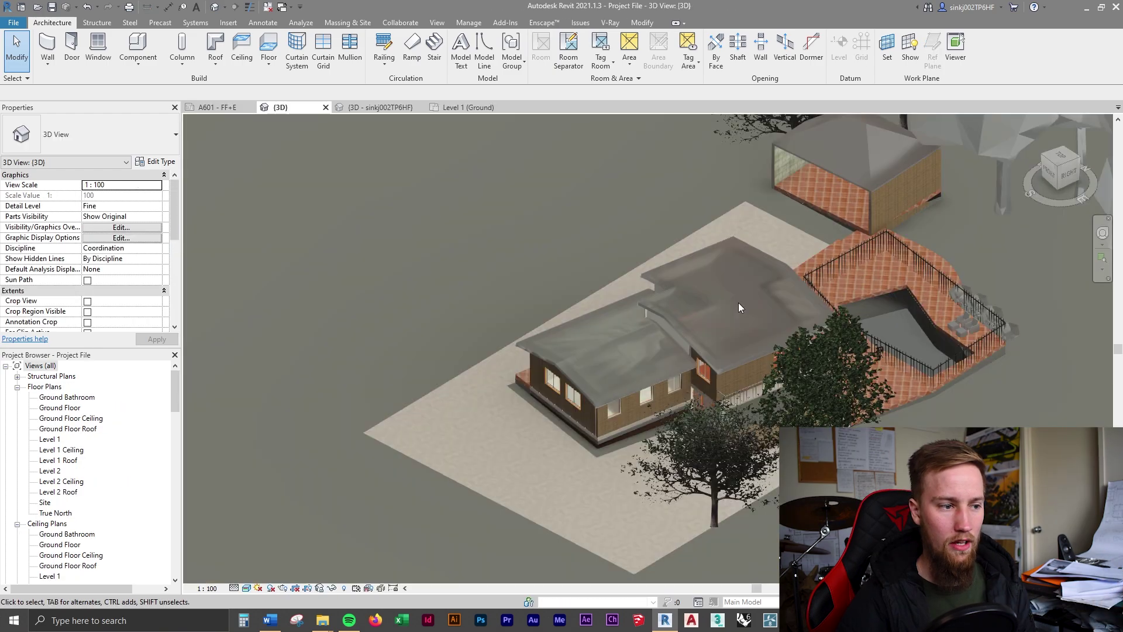
View the house's 3D model from several sides, then switch to the Enscape rendering and move in to the tiled terrace
middle_click_drag(738, 303, 796, 363, "shift")
scroll(615, 310, "up", 3)
middle_click_drag(616, 310, 833, 392, "shift")
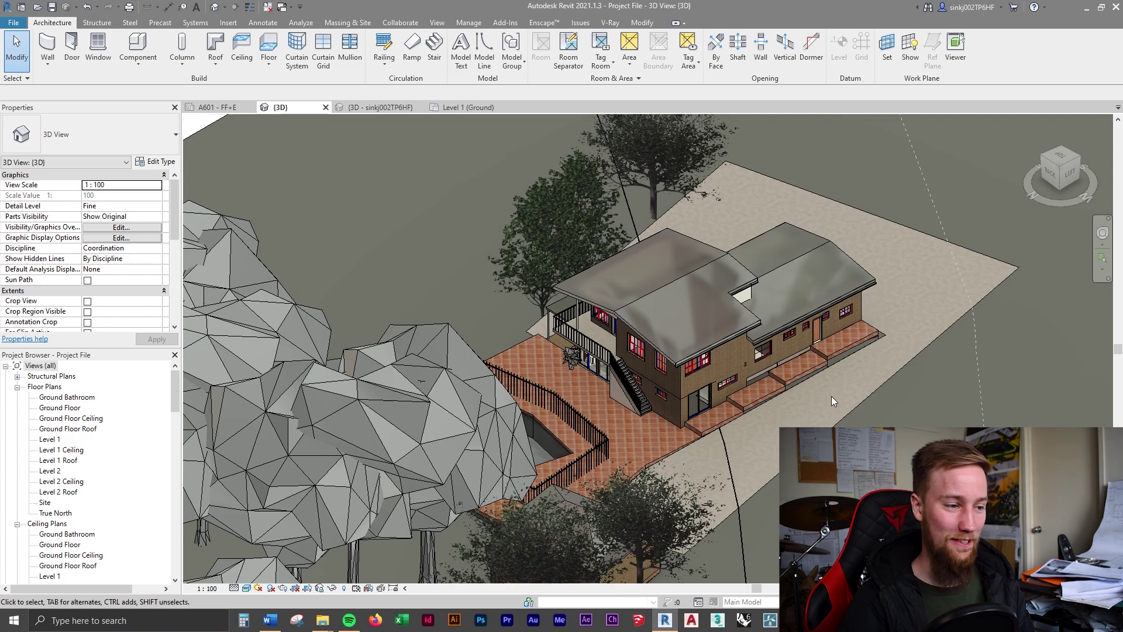
middle_click_drag(782, 364, 731, 351, "shift")
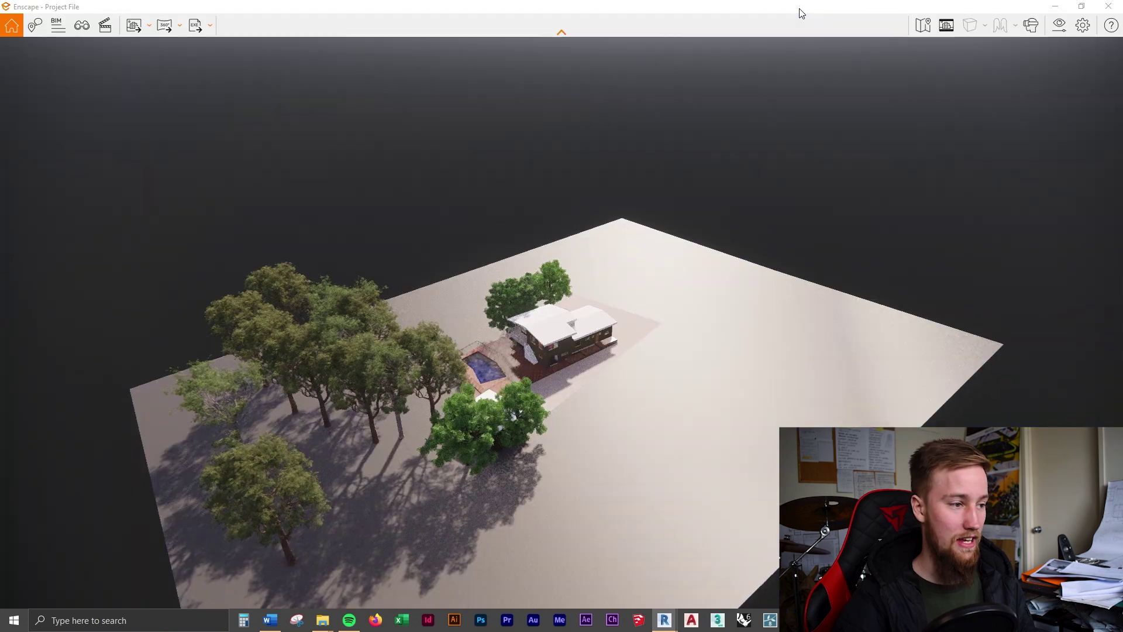
scroll(608, 316, "up", 2)
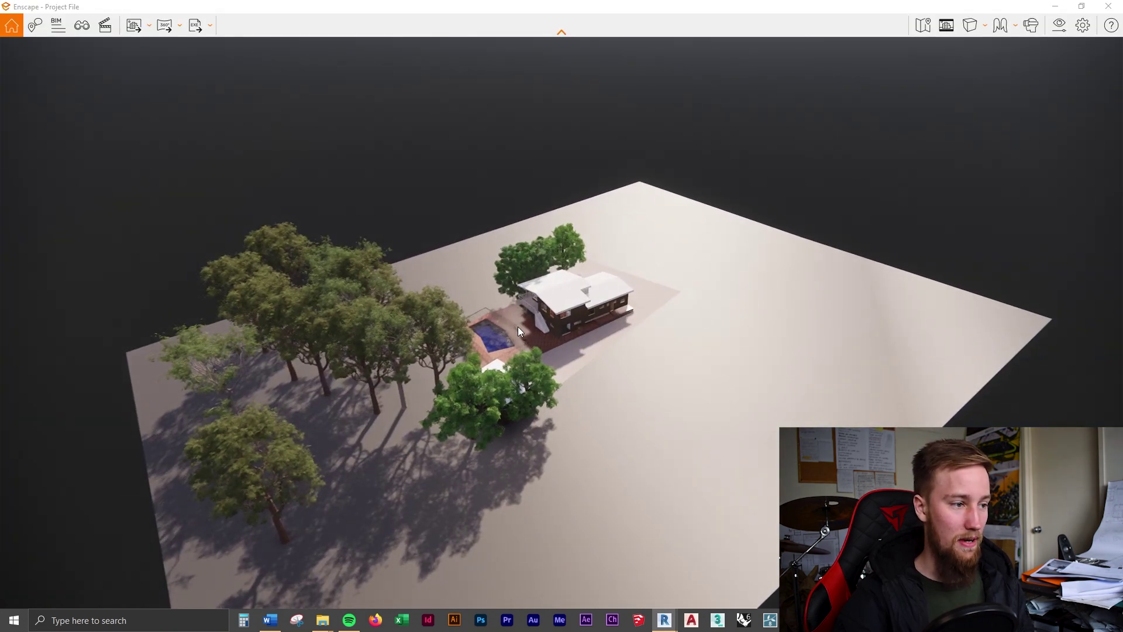
double_click(518, 330)
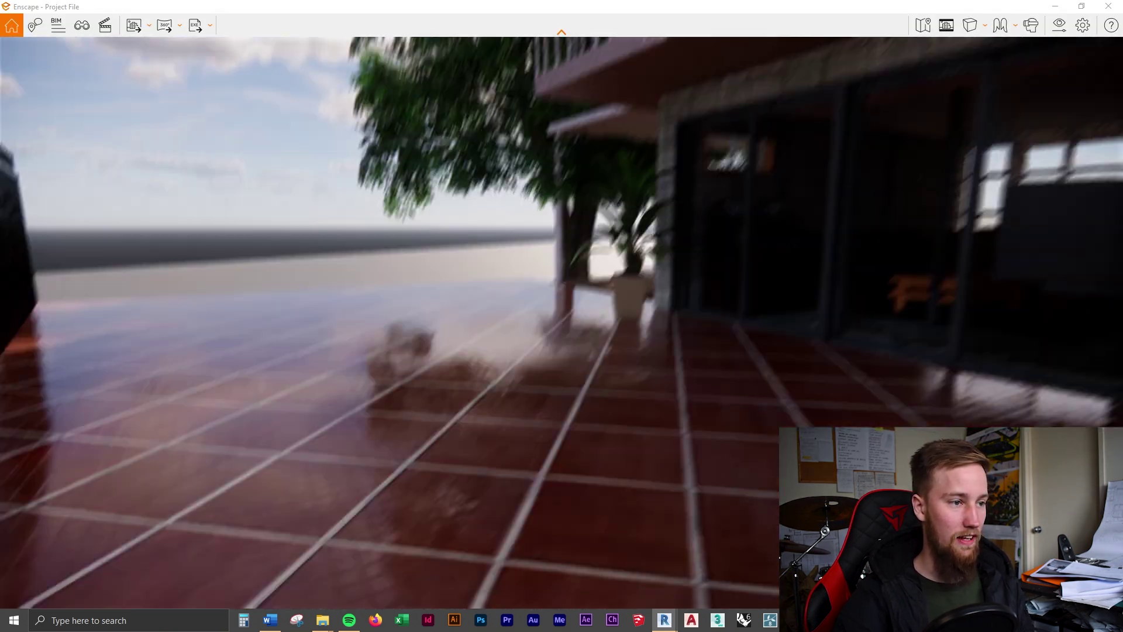